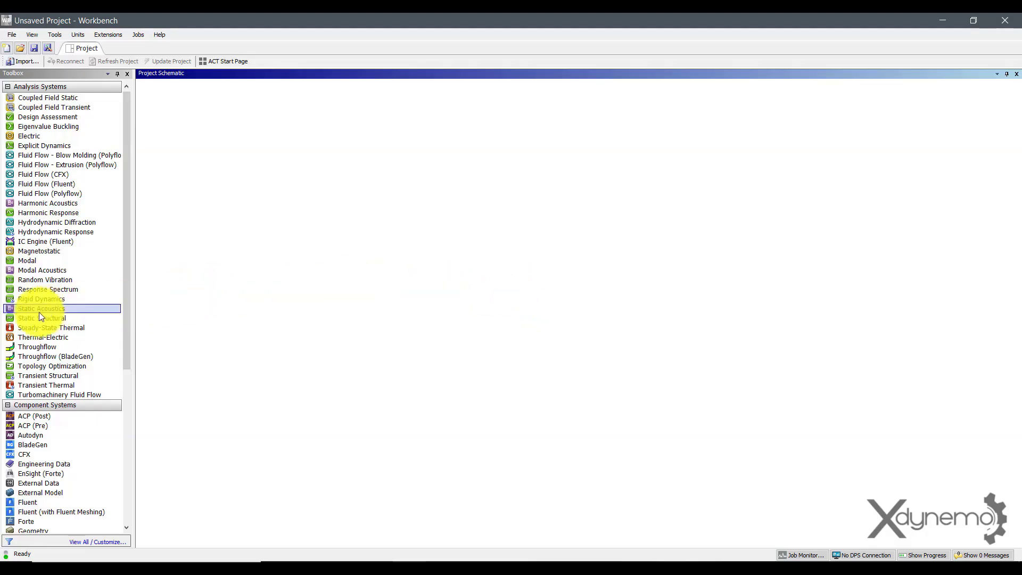
- Drop a Static Structural system onto the schematic and create new DesignModeler geometry for it
{"action": "left_click", "coordinate": [35, 318]}
{"action": "left_click_drag", "start_coordinate": [24, 316], "coordinate": [194, 149]}
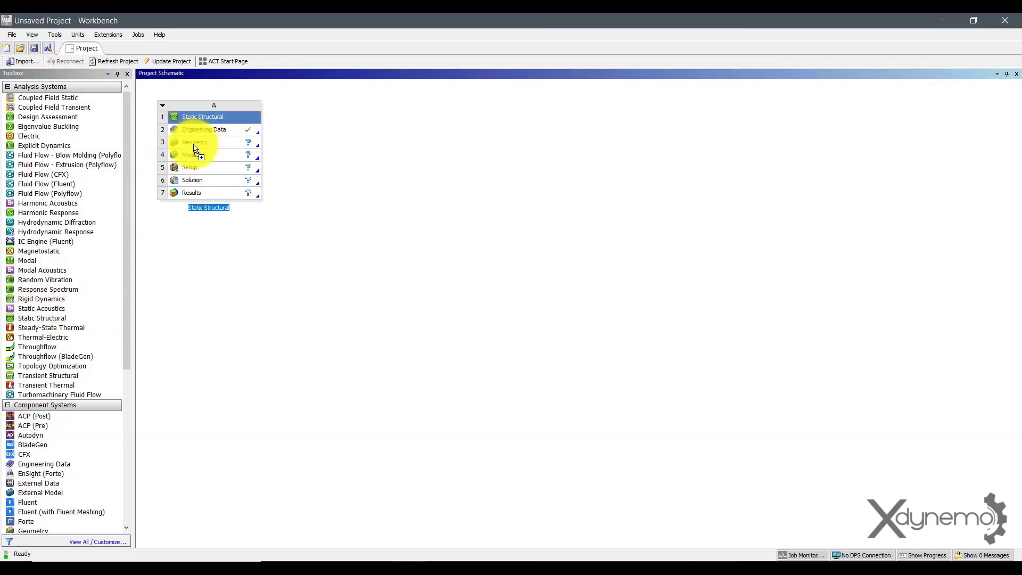
{"action": "left_click", "coordinate": [224, 141]}
{"action": "right_click", "coordinate": [225, 142]}
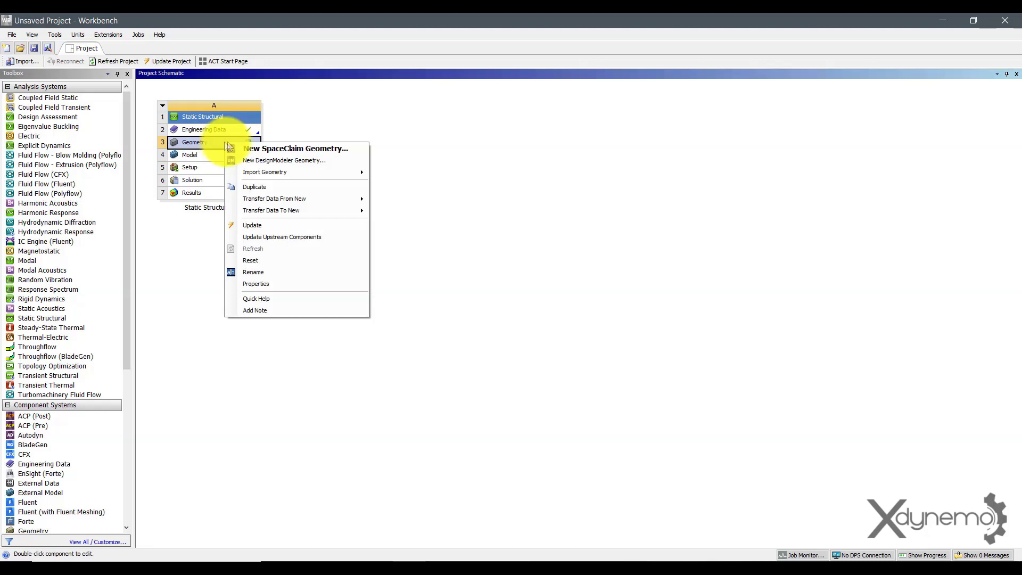
{"action": "left_click", "coordinate": [274, 160]}
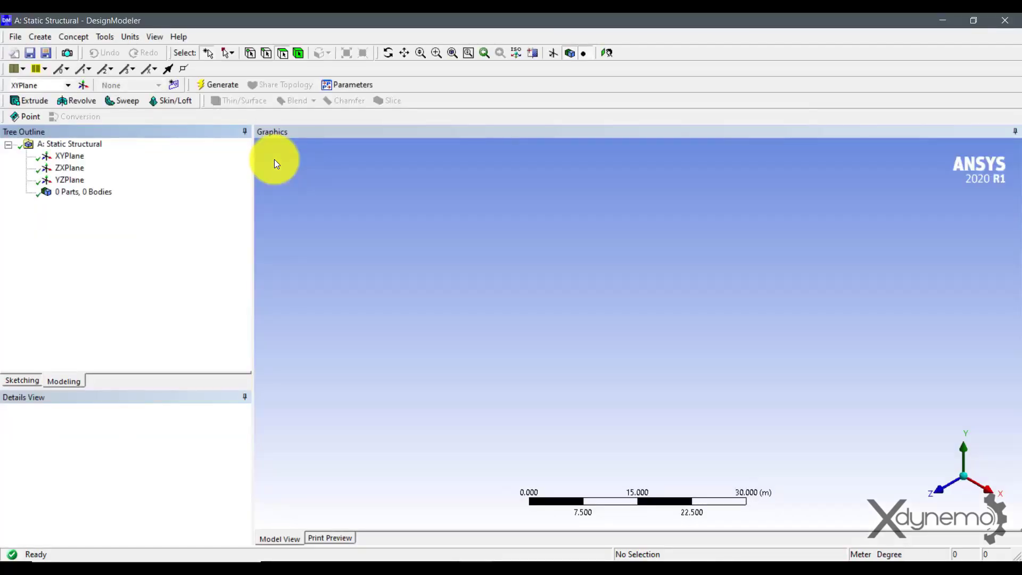
- Face the XYPlane head-on and set the model units to millimetres
{"action": "left_click", "coordinate": [70, 156]}
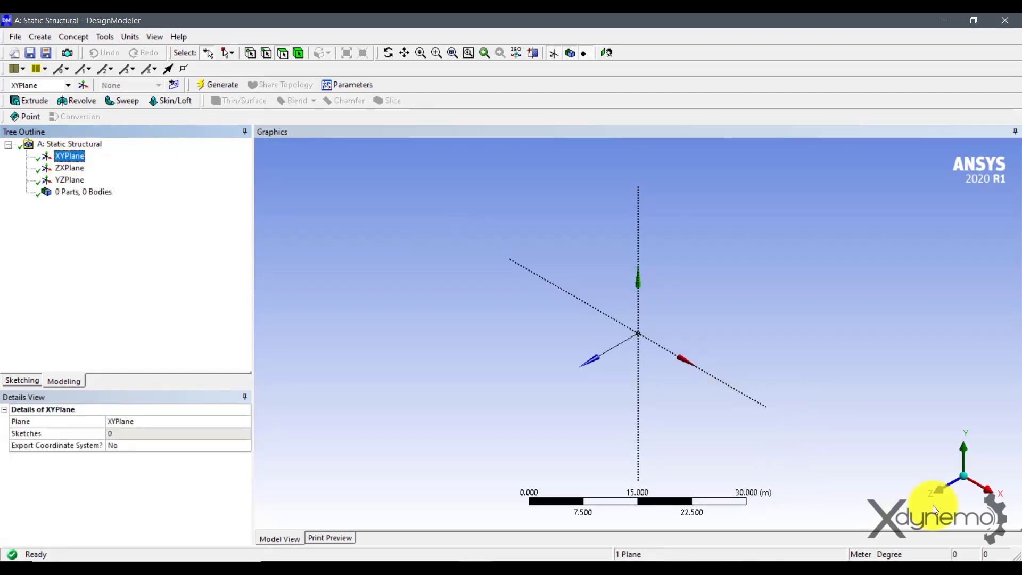
{"action": "left_click", "coordinate": [938, 496]}
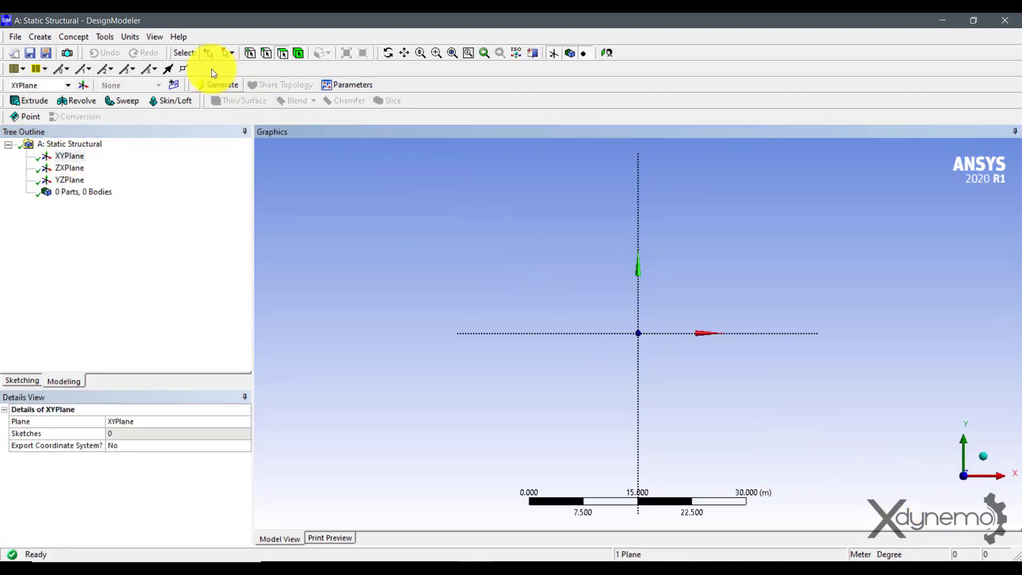
{"action": "left_click", "coordinate": [128, 37]}
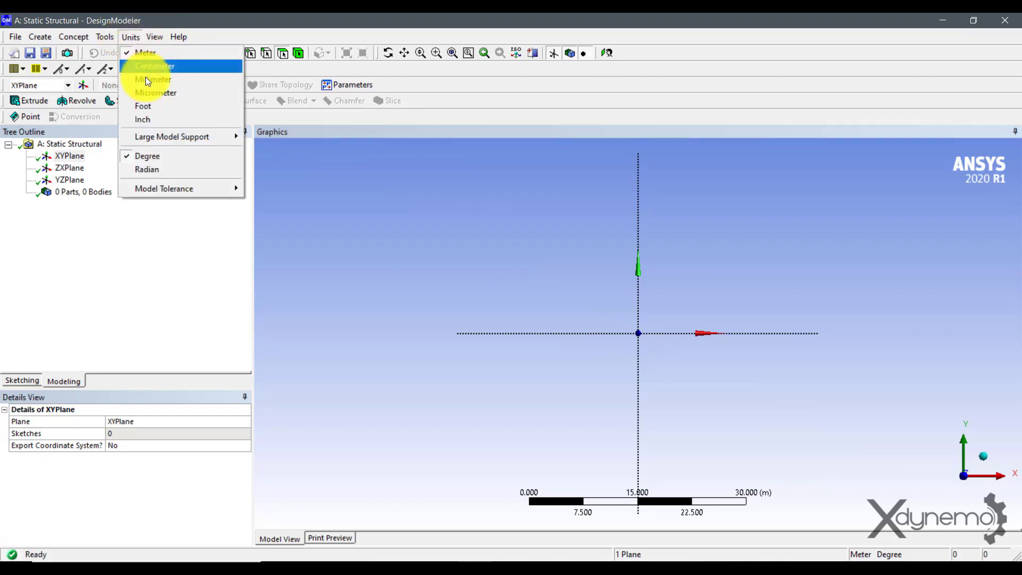
{"action": "left_click", "coordinate": [132, 80]}
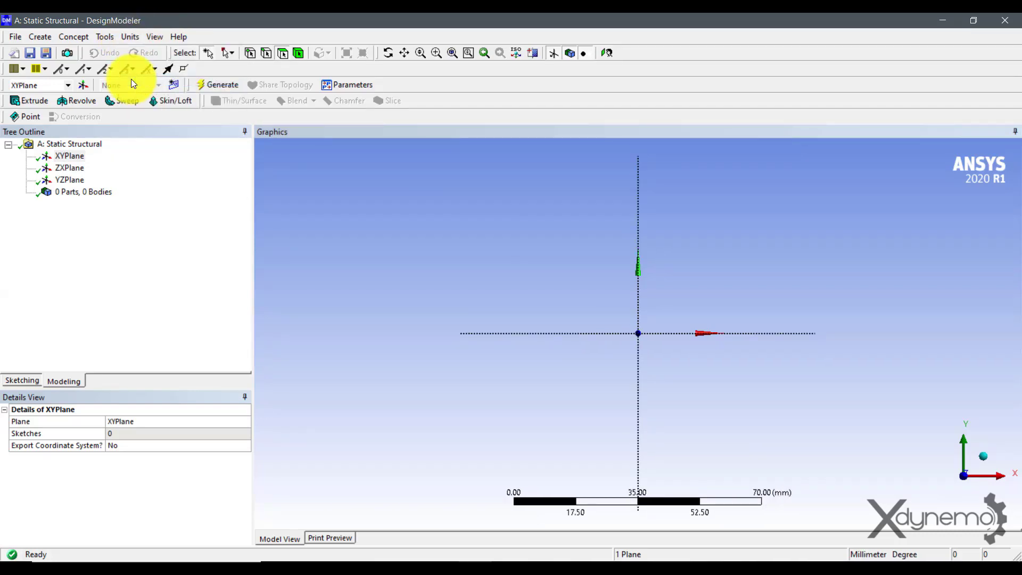
- Sketch a rectangle around the origin on the XYPlane
{"action": "left_click", "coordinate": [33, 381]}
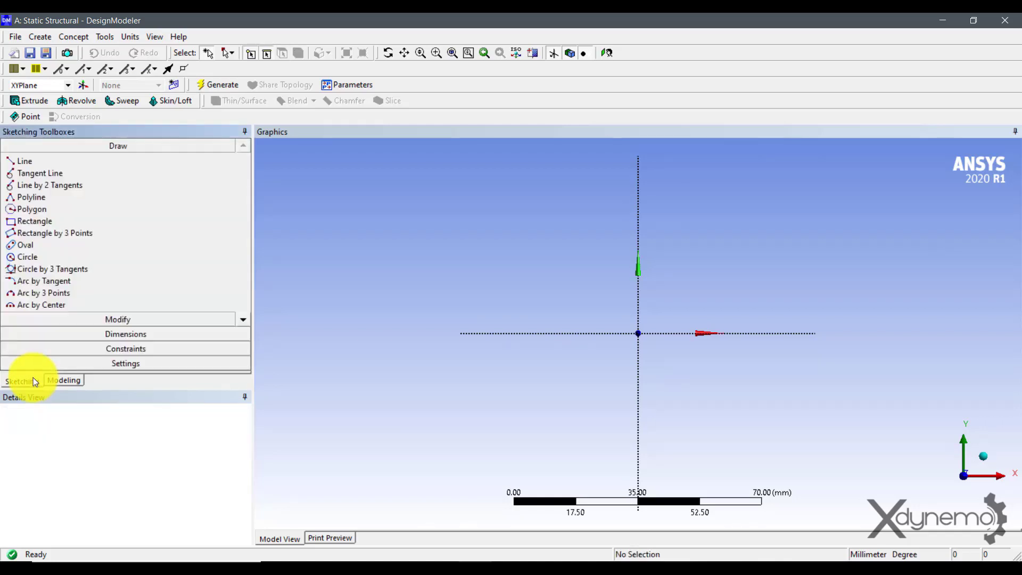
{"action": "left_click", "coordinate": [35, 222]}
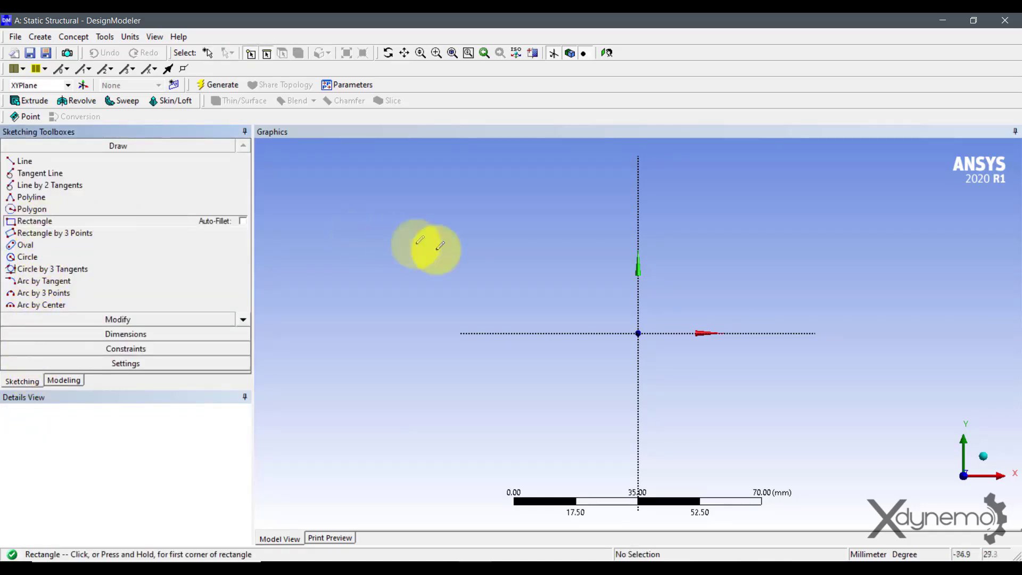
{"action": "left_click", "coordinate": [570, 276]}
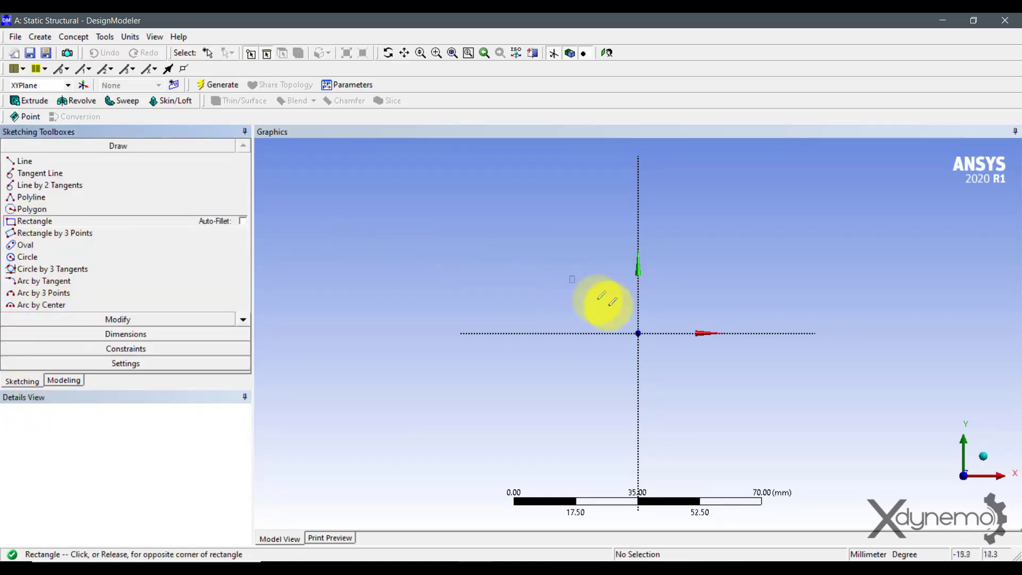
{"action": "left_click", "coordinate": [713, 400]}
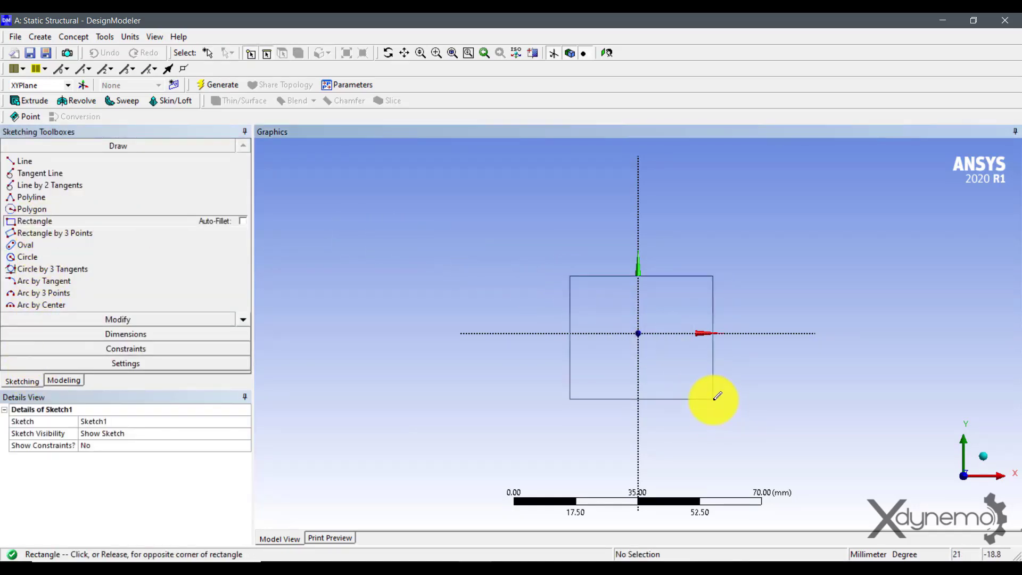
{"action": "left_click", "coordinate": [111, 333]}
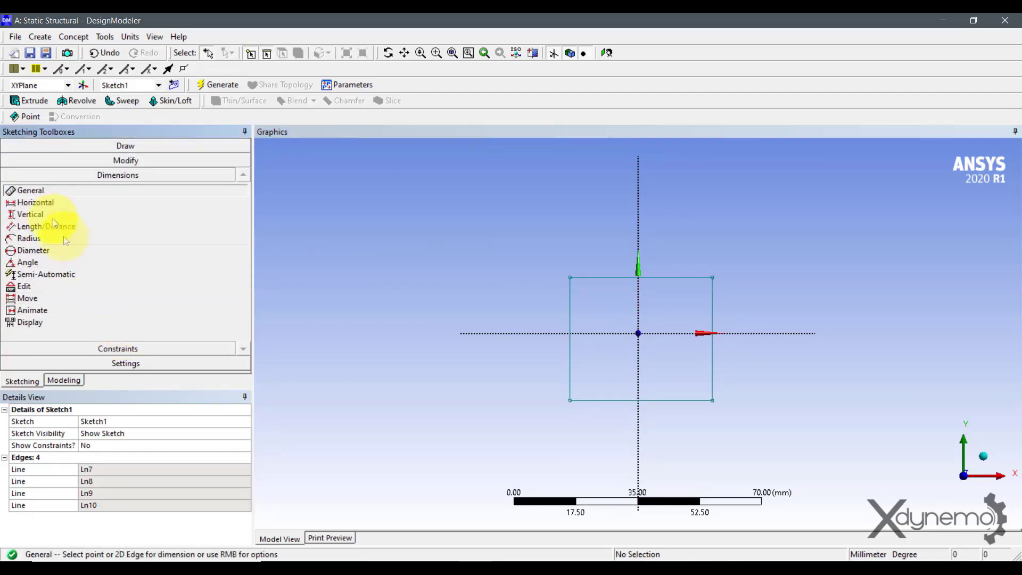
- Add horizontal dimensions: width H1 = 50 mm and H2 = 25 mm from the Y axis
{"action": "left_click", "coordinate": [35, 203]}
{"action": "left_click", "coordinate": [569, 318]}
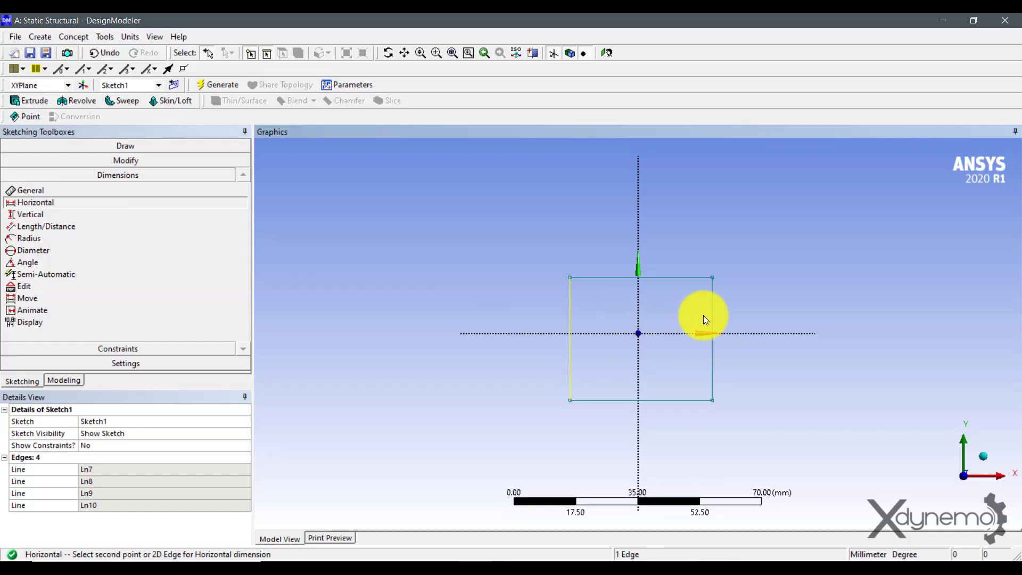
{"action": "left_click", "coordinate": [712, 315]}
{"action": "left_click", "coordinate": [669, 240]}
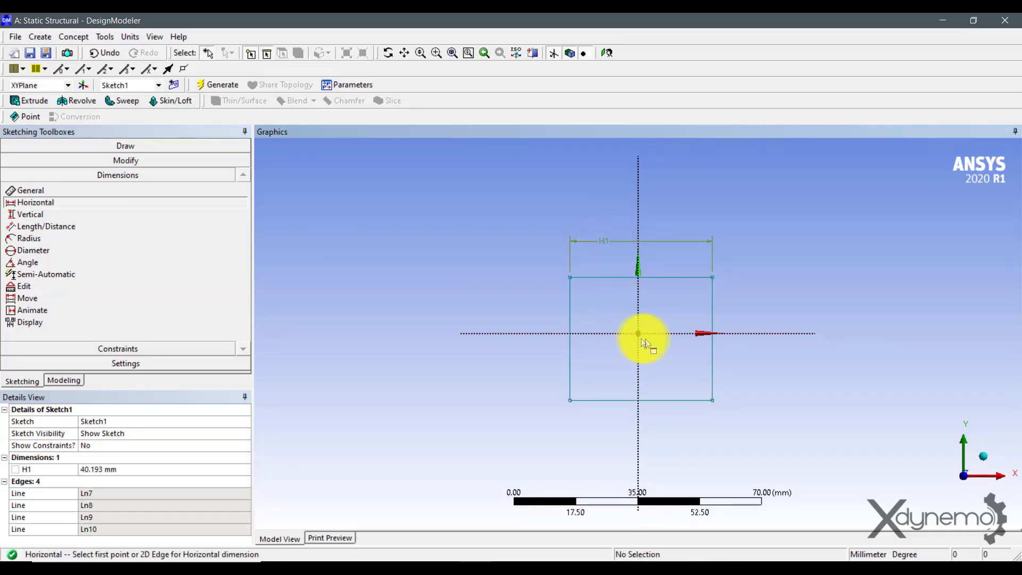
{"action": "left_click", "coordinate": [639, 313]}
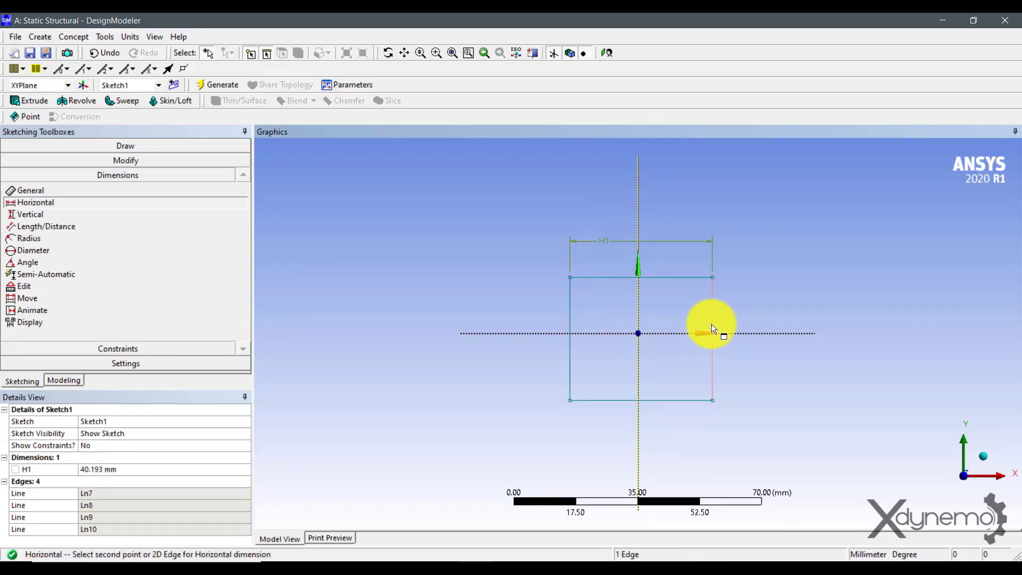
{"action": "left_click", "coordinate": [713, 327]}
{"action": "left_click", "coordinate": [680, 262]}
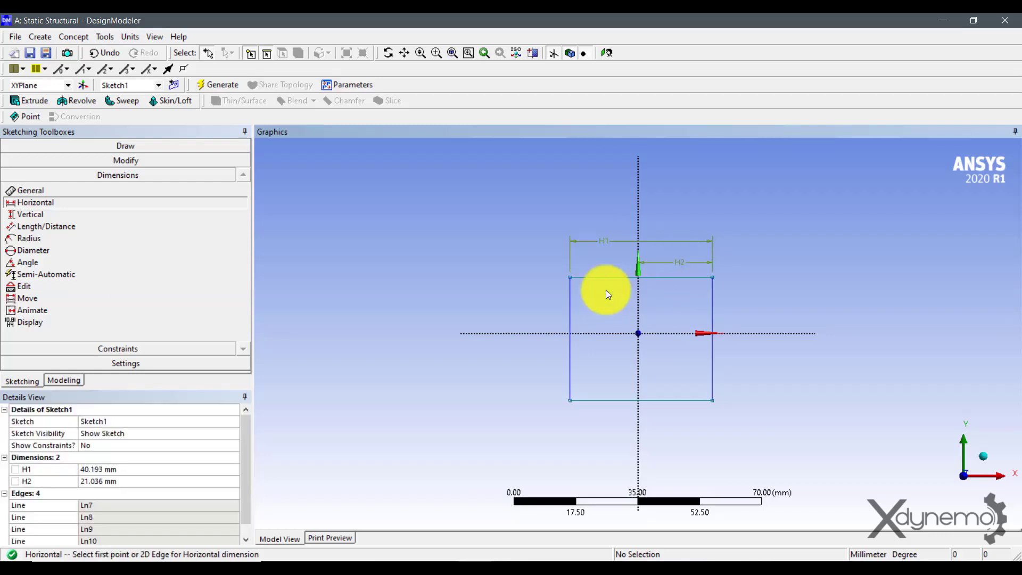
{"action": "left_click", "coordinate": [118, 469]}
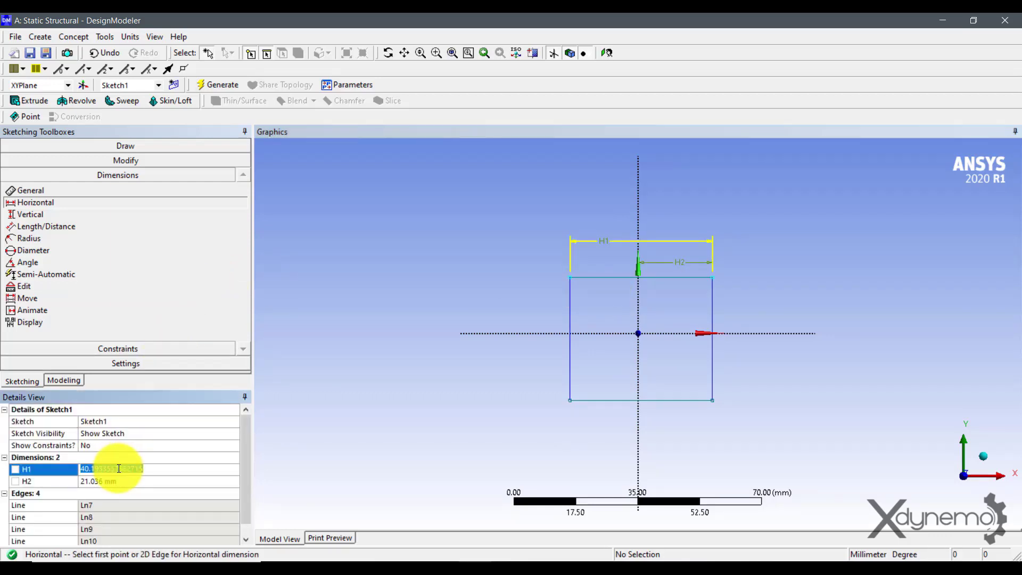
{"action": "type", "text": "50"}
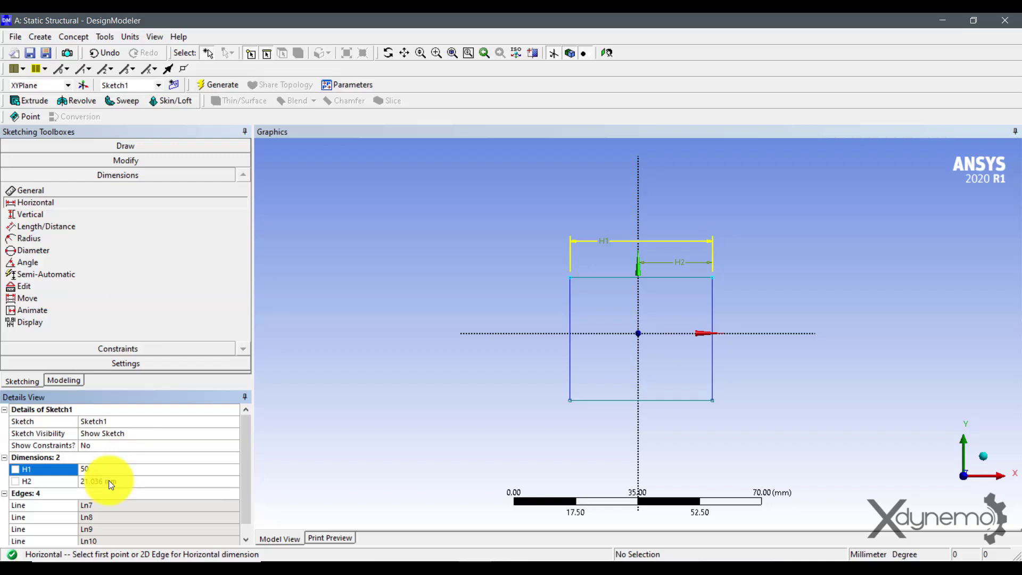
{"action": "key", "text": "Return"}
{"action": "left_click", "coordinate": [108, 480]}
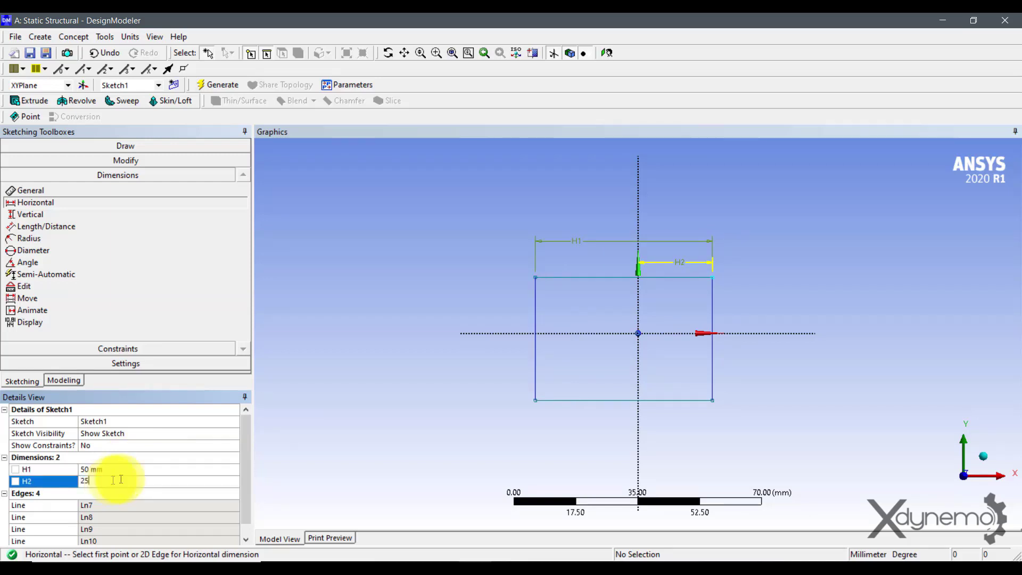
{"action": "type", "text": "25"}
{"action": "key", "text": "Return"}
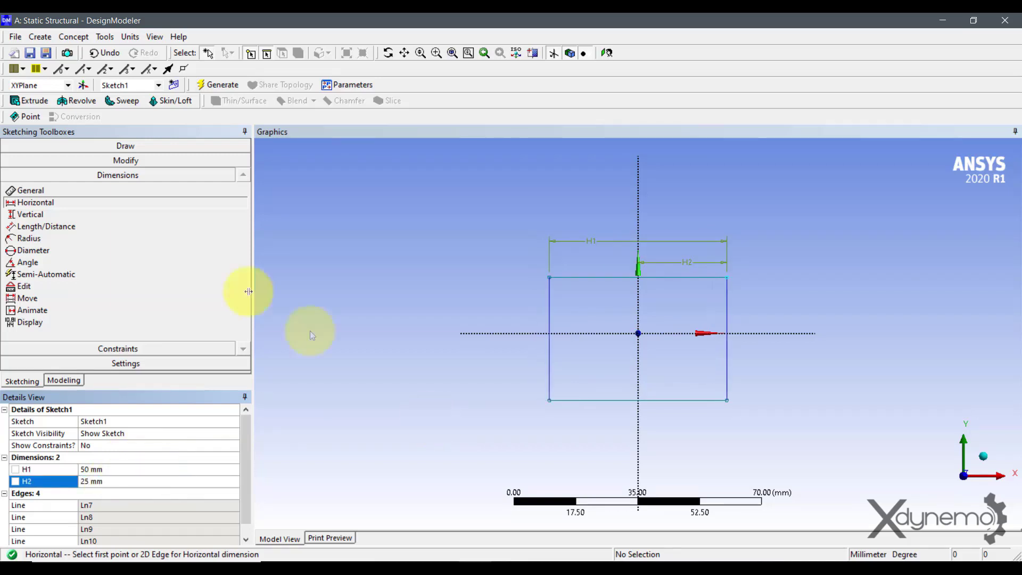
- Add vertical dimensions: height V3 = 50 mm and V4 = 25 mm from the X axis
{"action": "left_click", "coordinate": [40, 215]}
{"action": "left_click", "coordinate": [585, 276]}
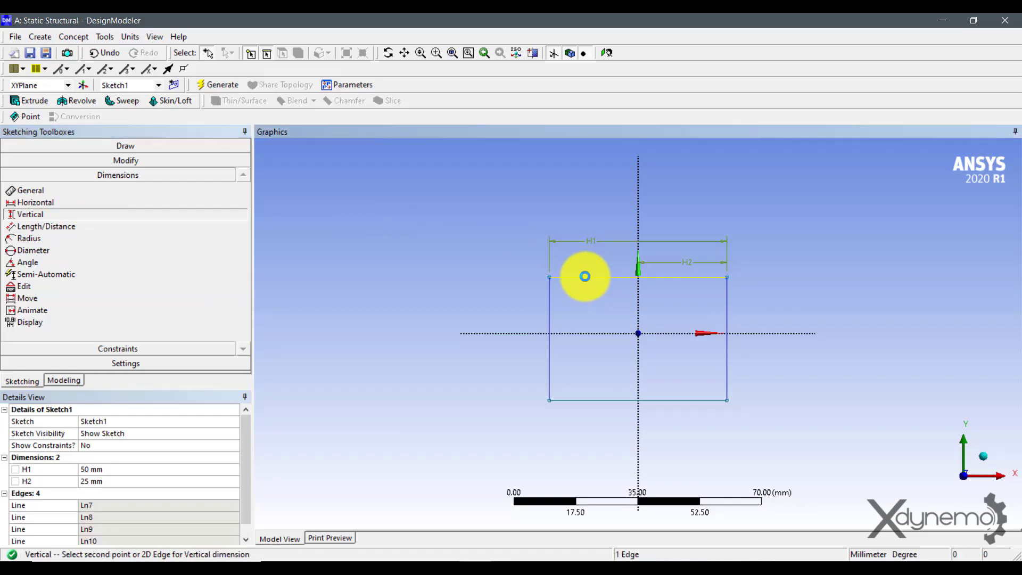
{"action": "left_click", "coordinate": [592, 400]}
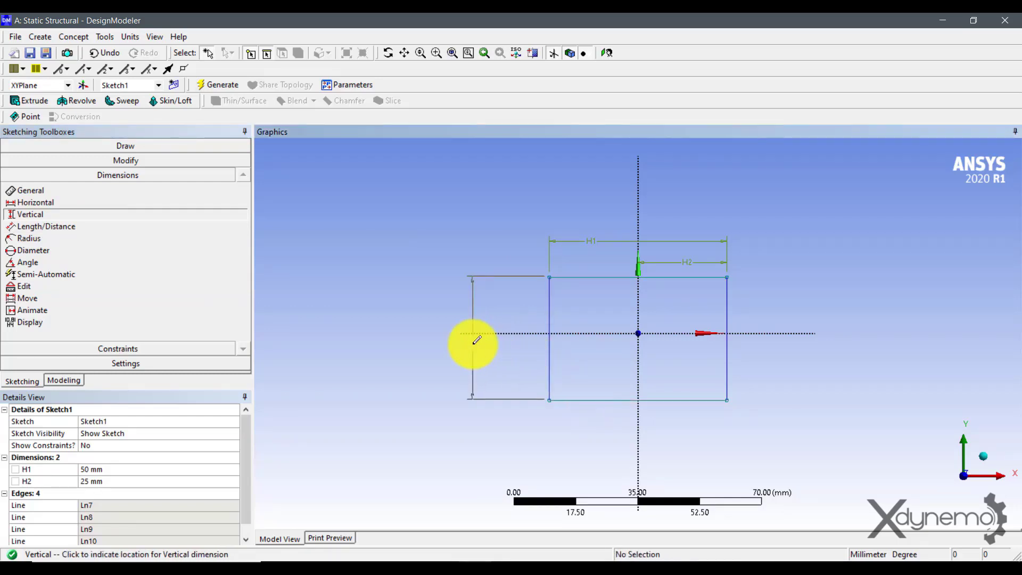
{"action": "left_click", "coordinate": [473, 343]}
{"action": "left_click", "coordinate": [623, 334]}
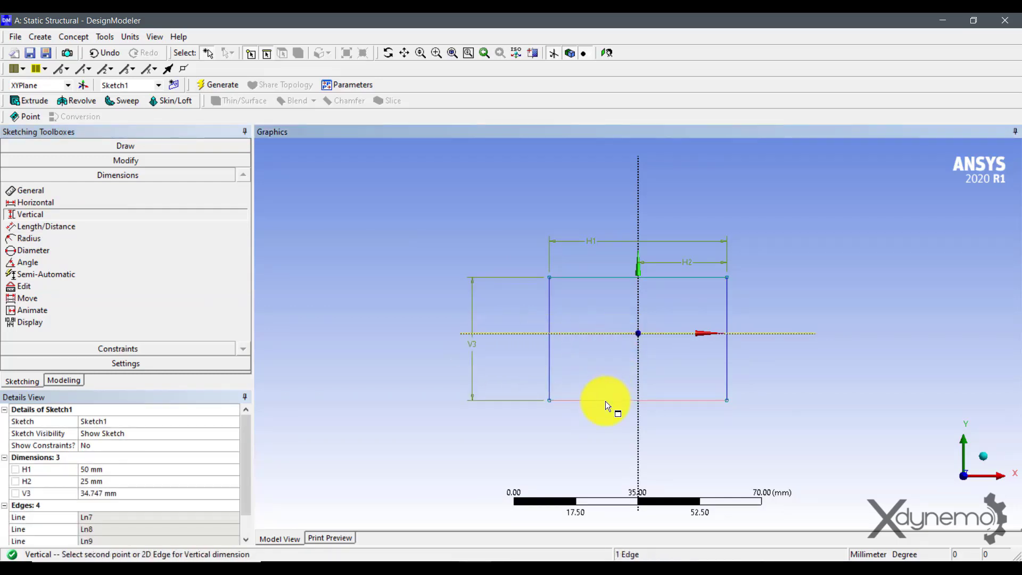
{"action": "left_click", "coordinate": [602, 400]}
{"action": "left_click", "coordinate": [531, 362]}
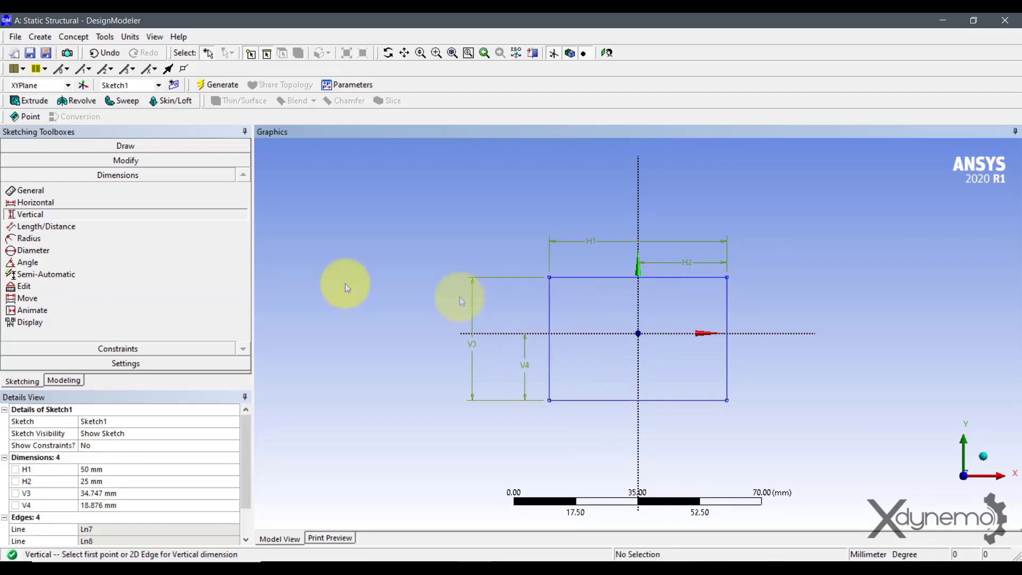
{"action": "left_click", "coordinate": [118, 493]}
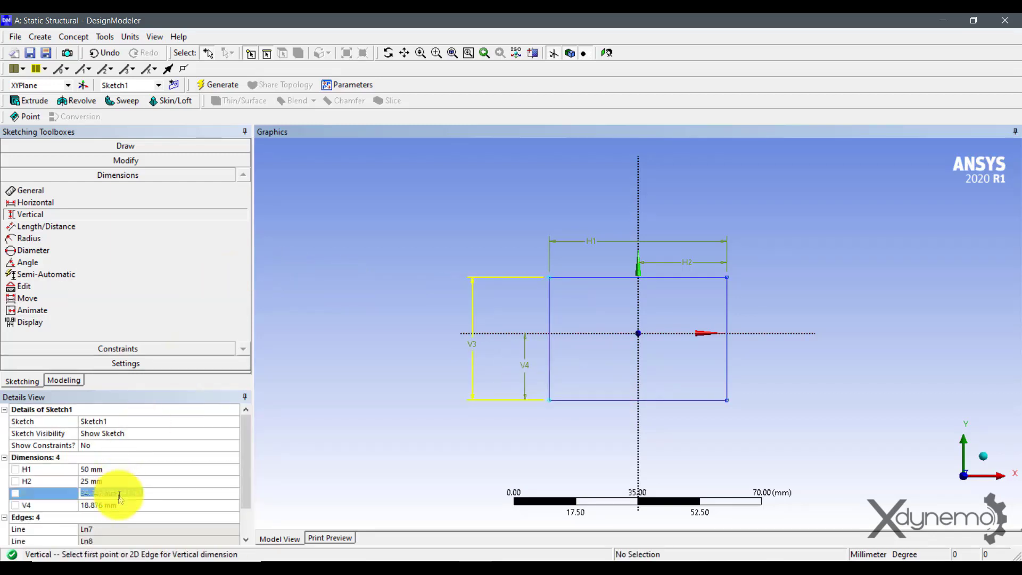
{"action": "type", "text": "50"}
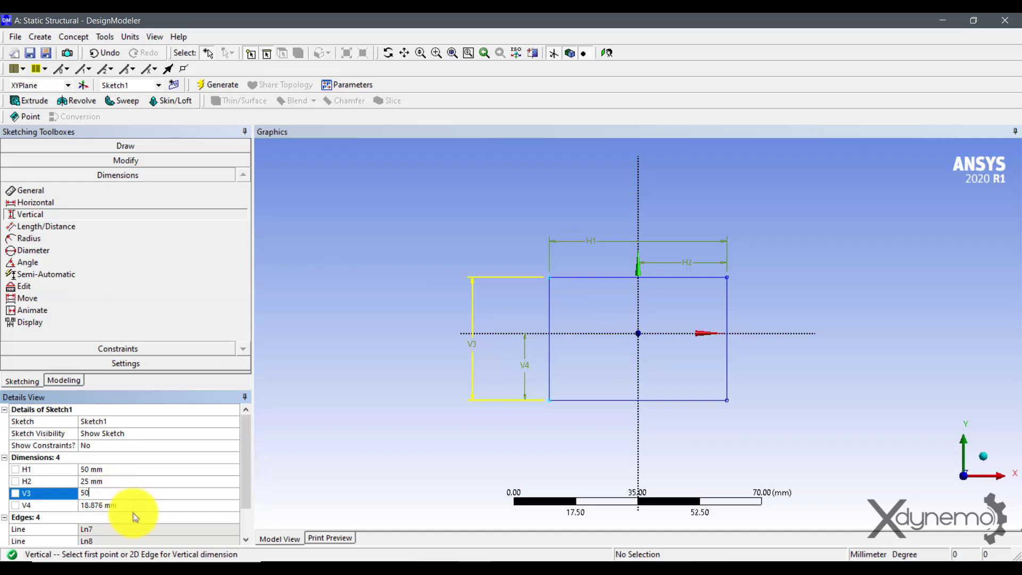
{"action": "left_click", "coordinate": [116, 504]}
{"action": "type", "text": "2"}
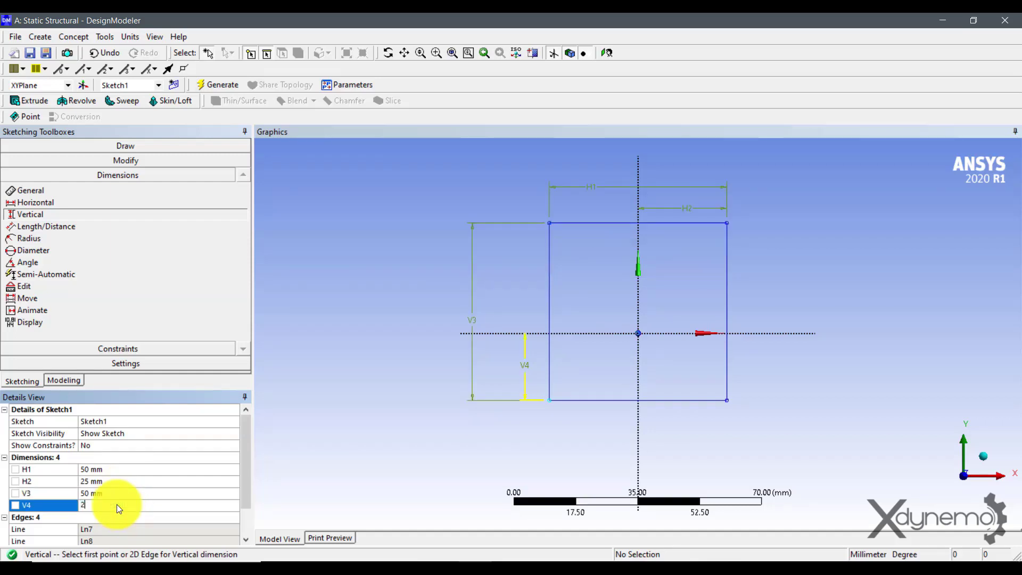
{"action": "type", "text": "5"}
{"action": "key", "text": "Return"}
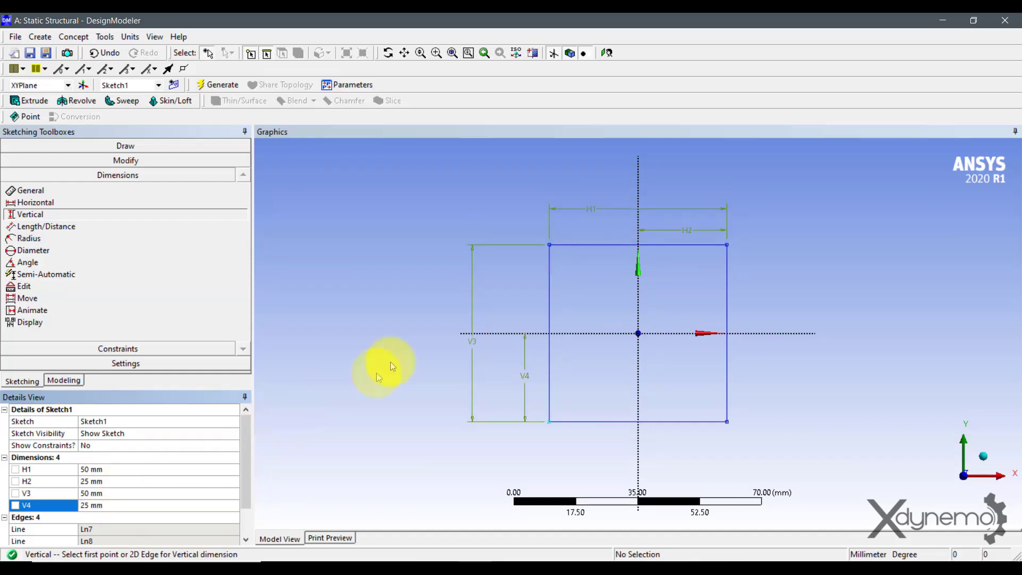
- Start an Extrude feature using Sketch1 as its geometry
{"action": "left_click", "coordinate": [63, 380]}
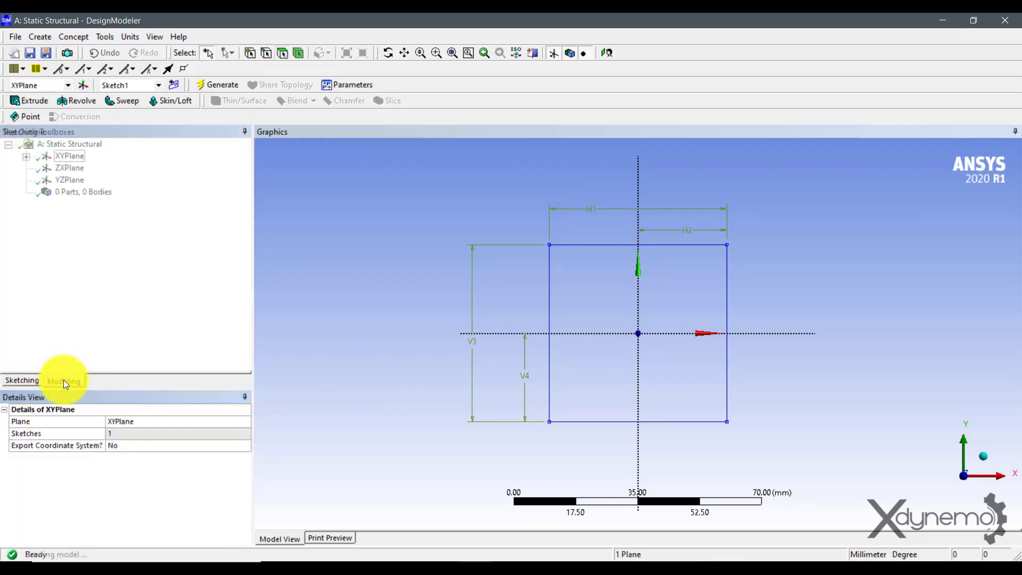
{"action": "left_click", "coordinate": [26, 156]}
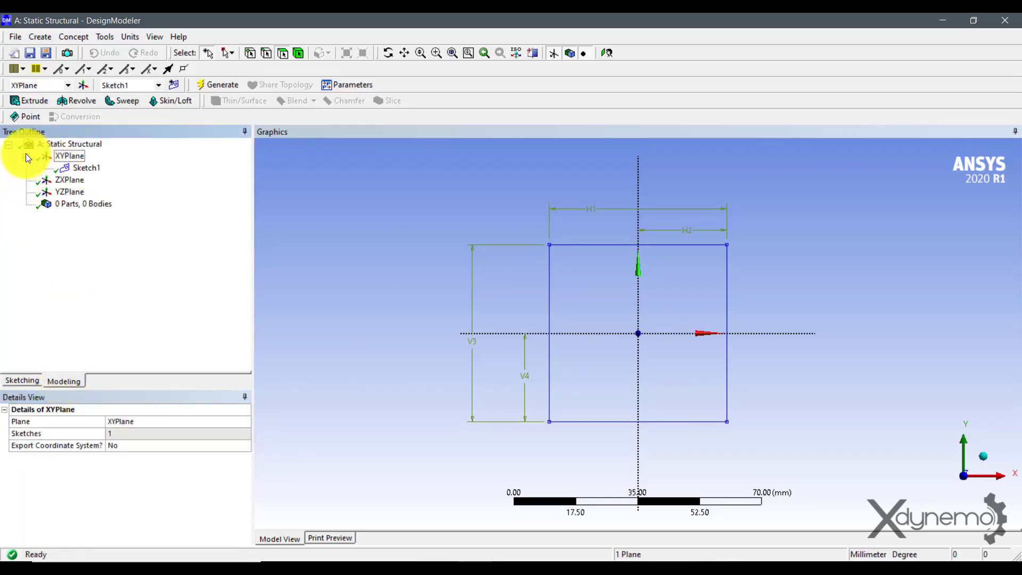
{"action": "left_click", "coordinate": [32, 100]}
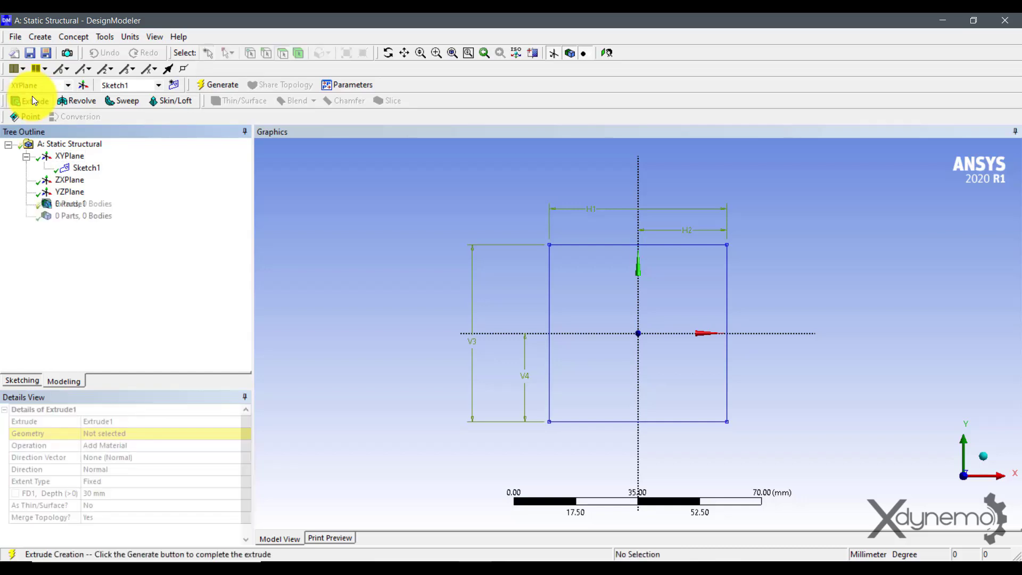
{"action": "left_click", "coordinate": [85, 168]}
{"action": "left_click", "coordinate": [127, 435]}
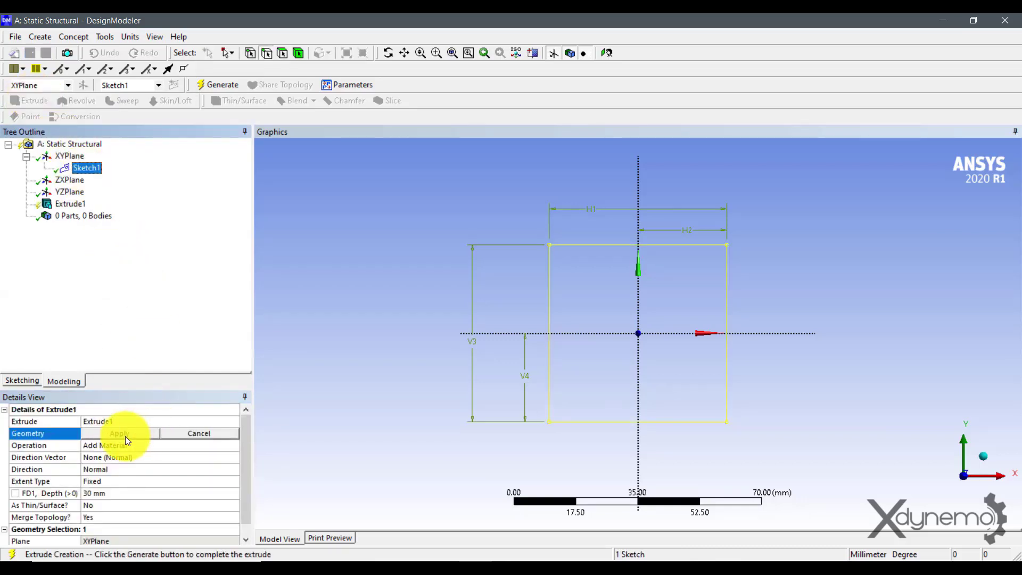
- Set the extrude to Add Frozen with 1000 mm depth and generate the beam
{"action": "left_click", "coordinate": [123, 449]}
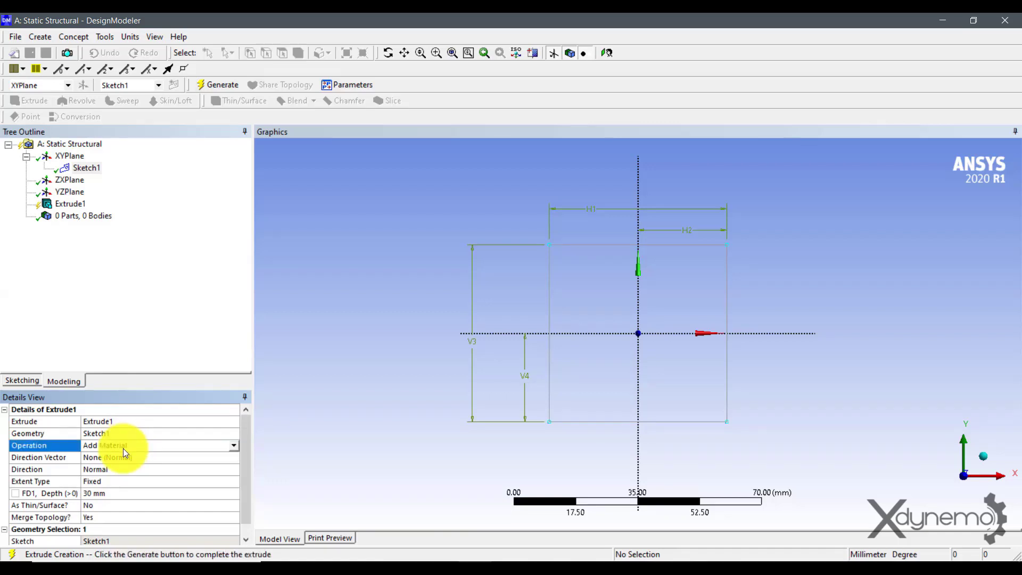
{"action": "left_click", "coordinate": [235, 446]}
{"action": "left_click", "coordinate": [206, 456]}
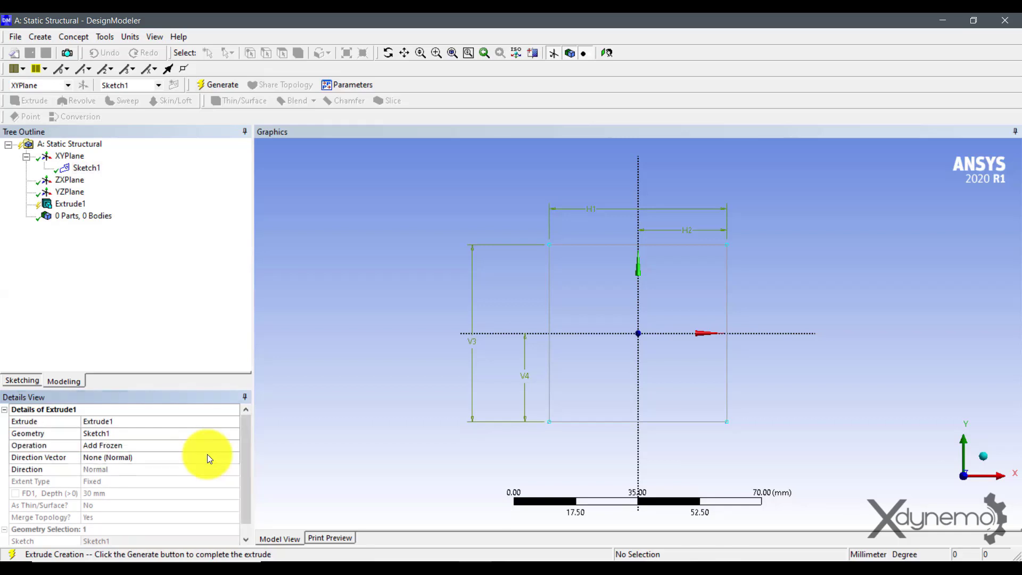
{"action": "left_click", "coordinate": [104, 495]}
{"action": "type", "text": "100"}
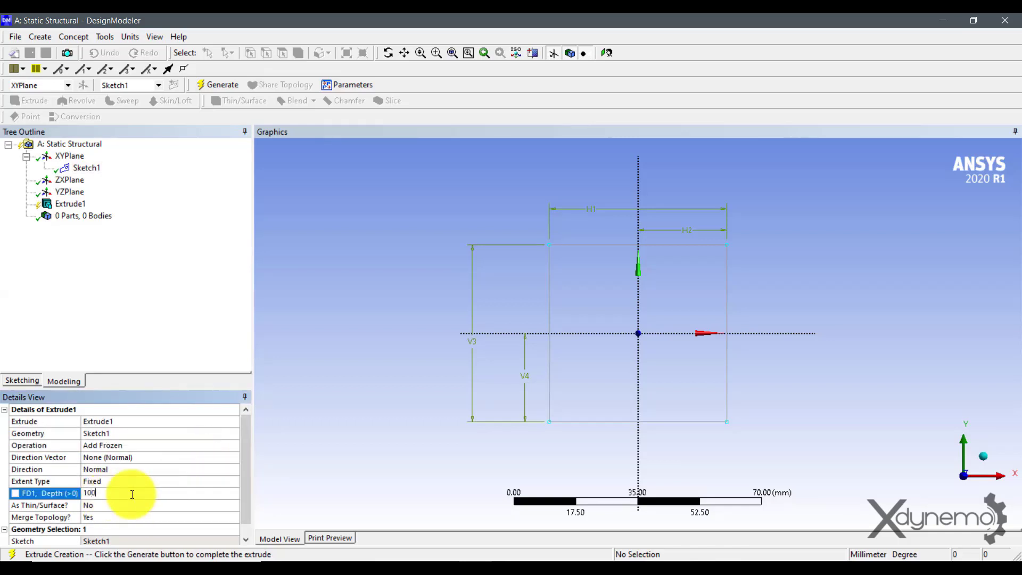
{"action": "type", "text": "0"}
{"action": "left_click", "coordinate": [180, 340]}
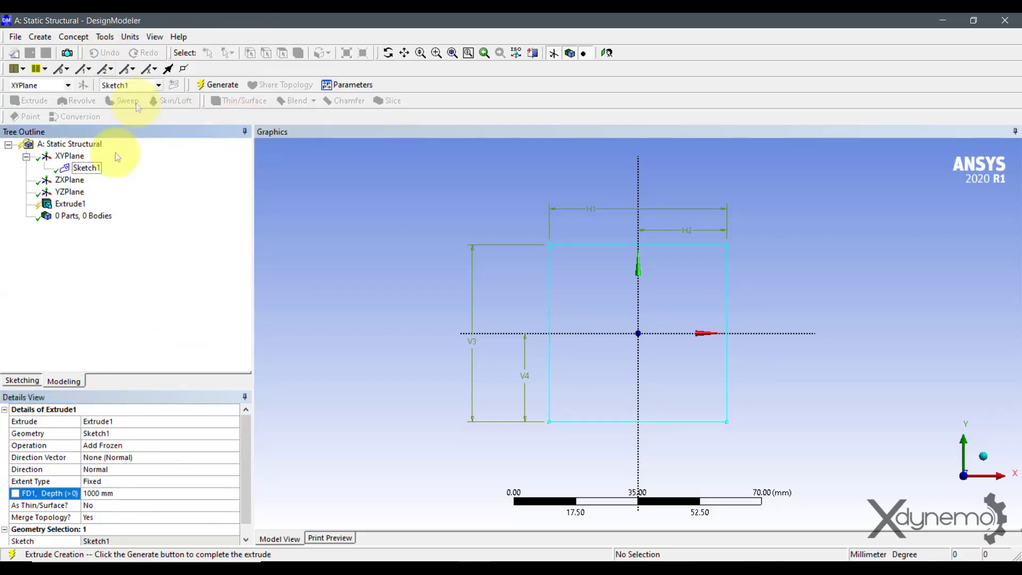
{"action": "left_click", "coordinate": [233, 85]}
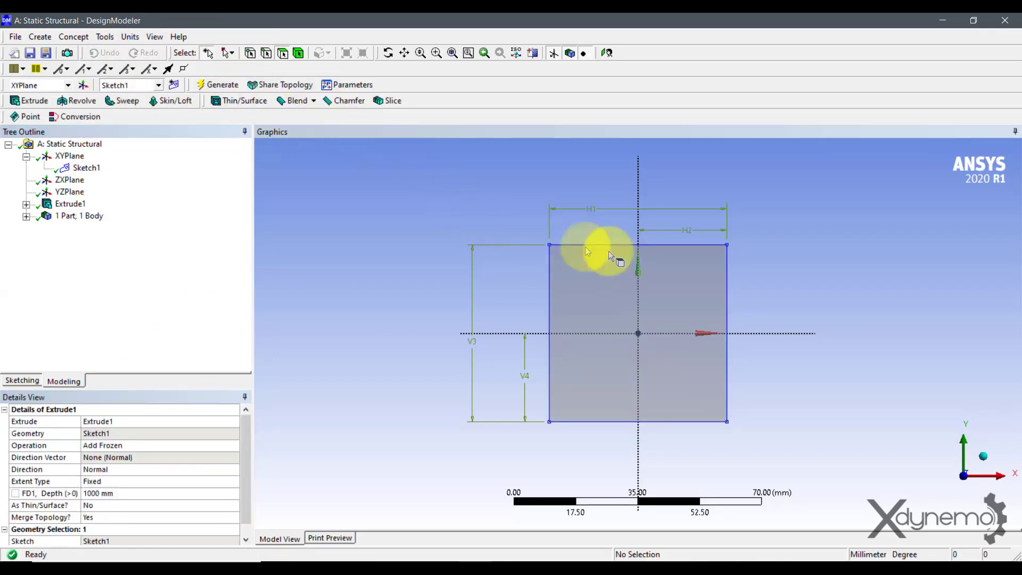
{"action": "left_click", "coordinate": [983, 458]}
{"action": "middle_click_drag", "start_coordinate": [982, 456], "coordinate": [583, 367], "text": "shift"}
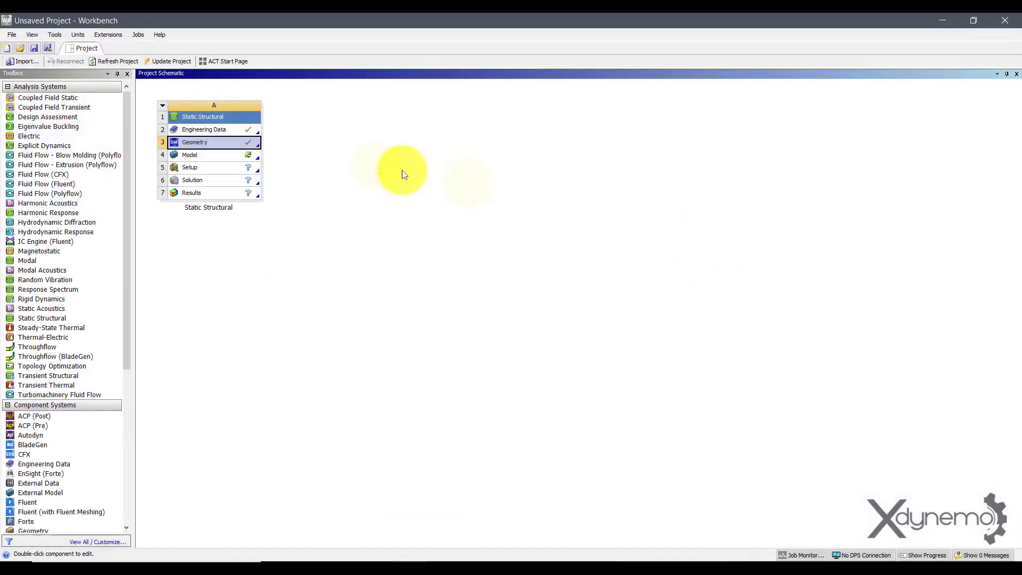
- Launch Mechanical from the Static Structural Model cell to load the square beam
{"action": "double_click", "coordinate": [187, 154]}
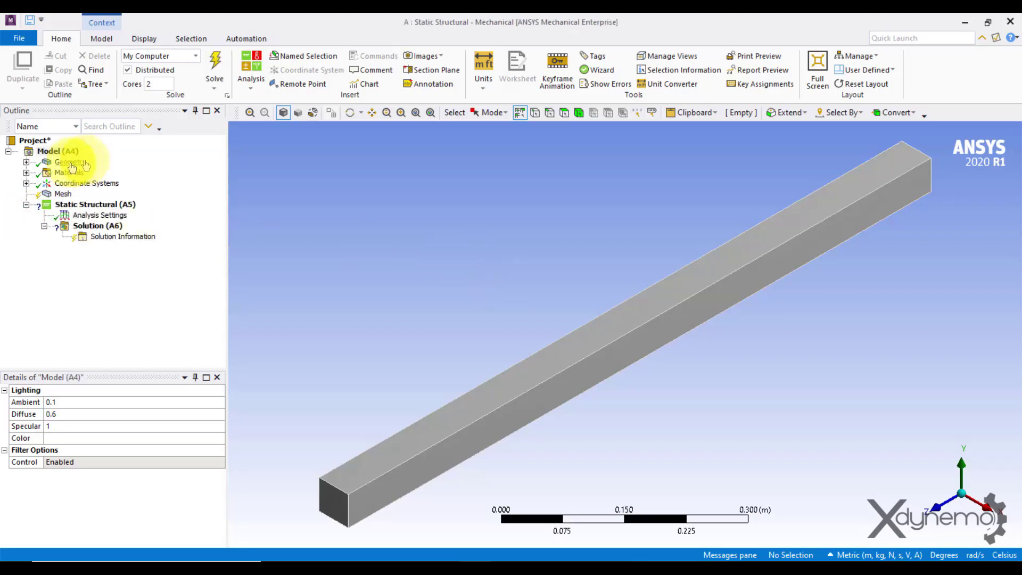
- Insert a Sizing mesh control scoped to the top edge of the beam's square end
{"action": "left_click", "coordinate": [62, 194]}
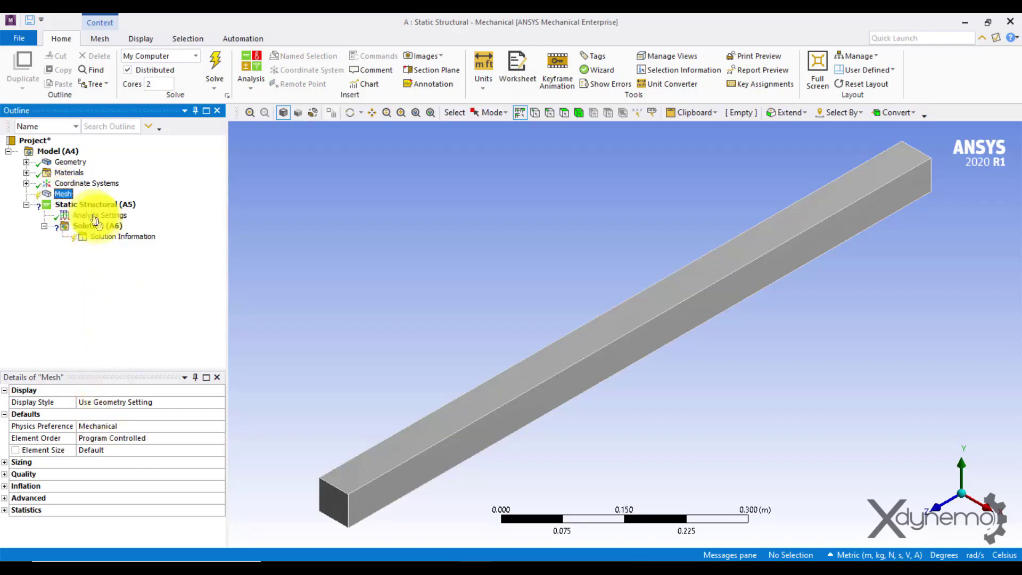
{"action": "right_click", "coordinate": [60, 198]}
{"action": "mouse_move", "coordinate": [159, 201]}
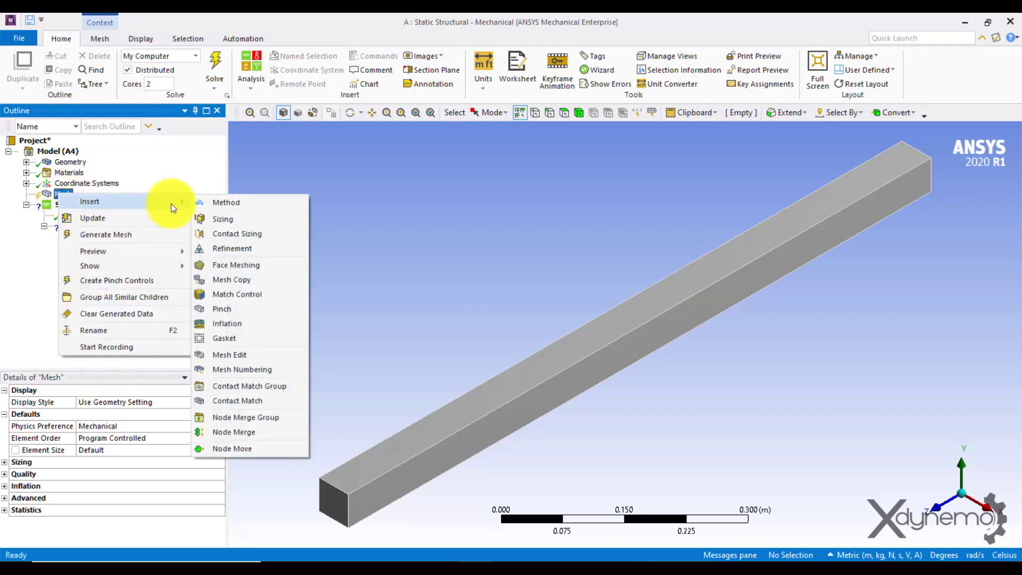
{"action": "left_click", "coordinate": [213, 220]}
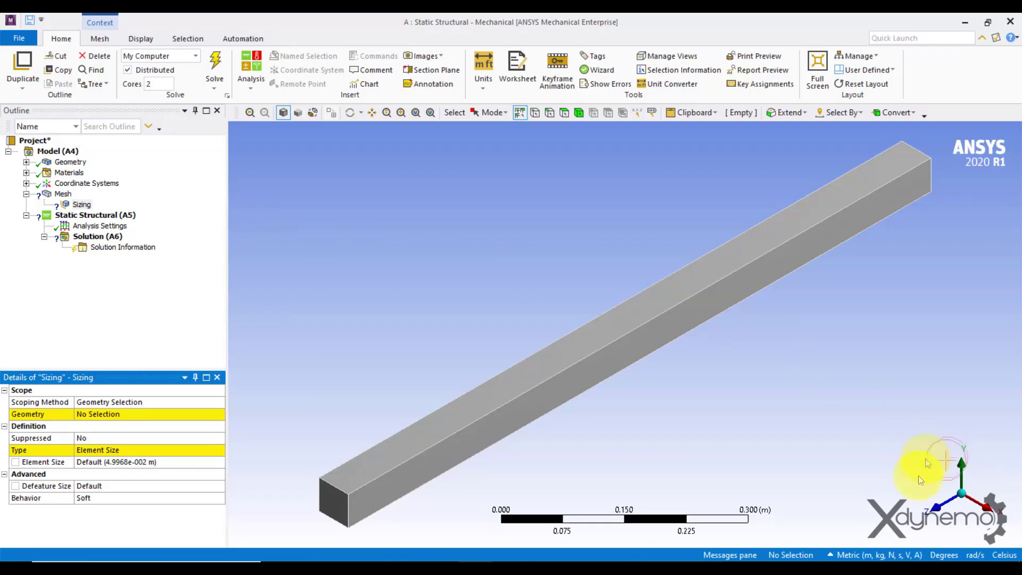
{"action": "left_click", "coordinate": [936, 514]}
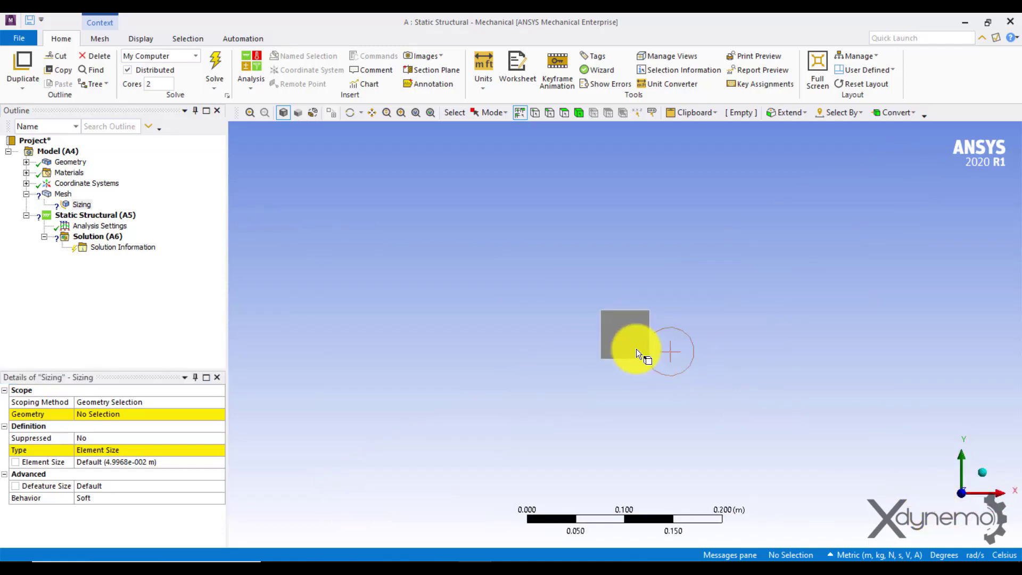
{"action": "scroll", "coordinate": [628, 350], "scroll_direction": "up", "scroll_amount": 5}
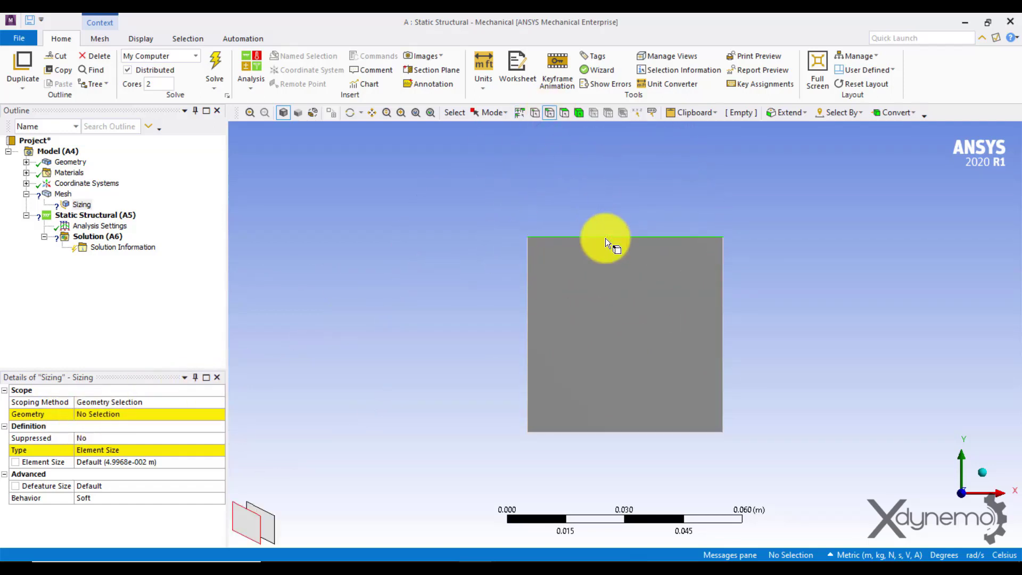
{"action": "left_click", "coordinate": [605, 237]}
{"action": "left_click", "coordinate": [113, 414]}
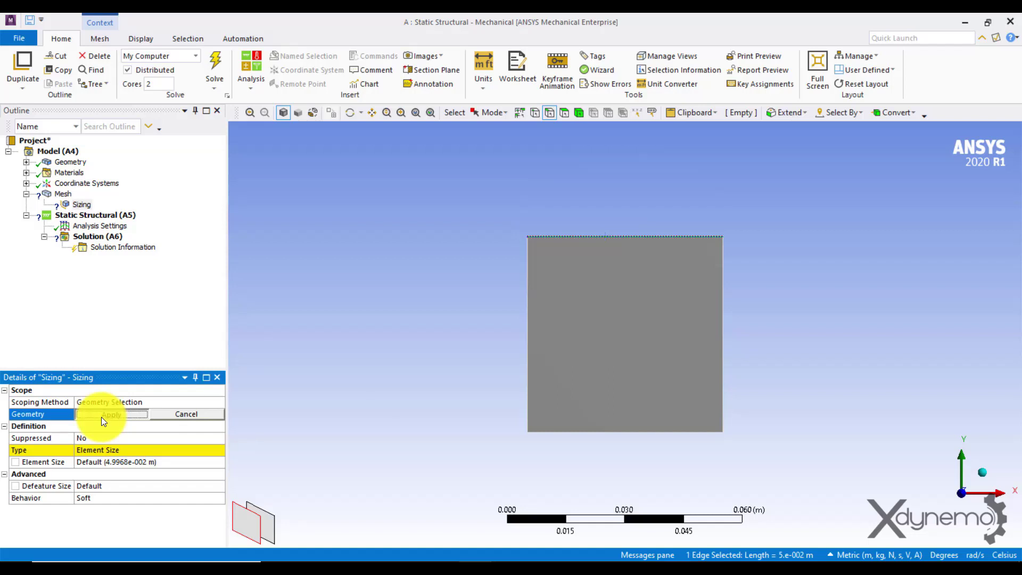
{"action": "left_click", "coordinate": [101, 417]}
- Set that edge sizing to Number of Divisions with 2 divisions
{"action": "left_click", "coordinate": [107, 449]}
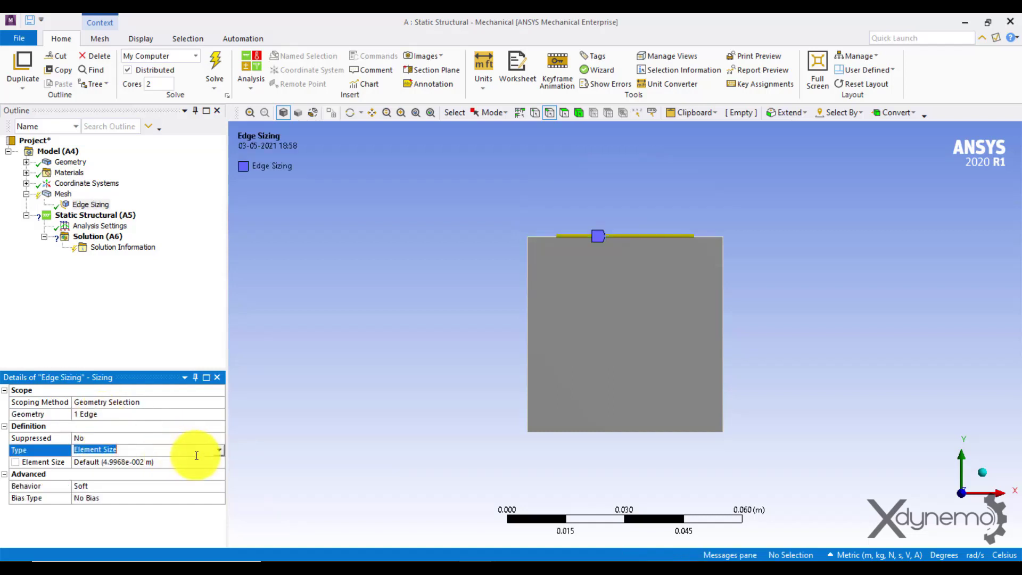
{"action": "left_click", "coordinate": [216, 452]}
{"action": "left_click", "coordinate": [191, 470]}
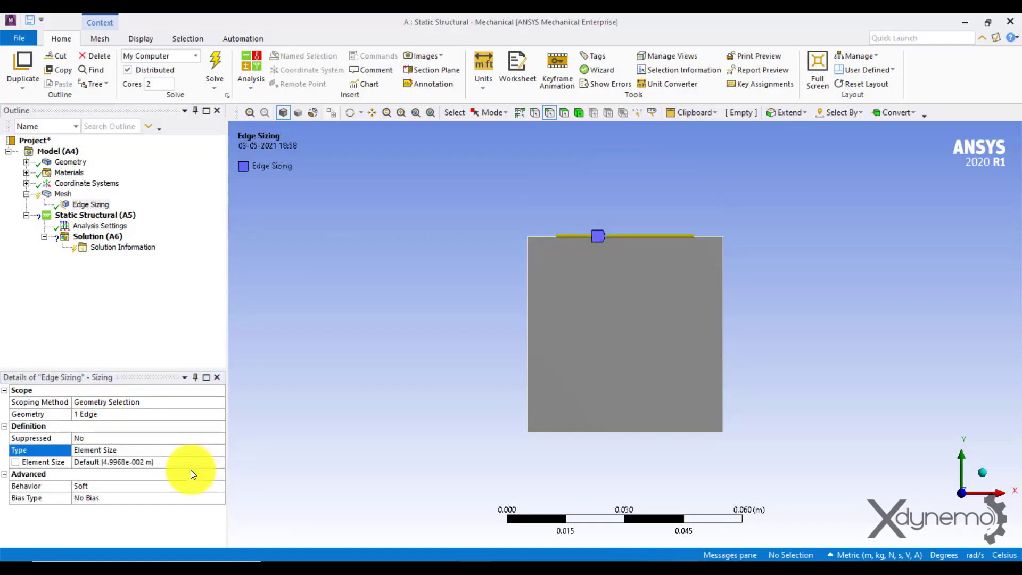
{"action": "left_click", "coordinate": [116, 462]}
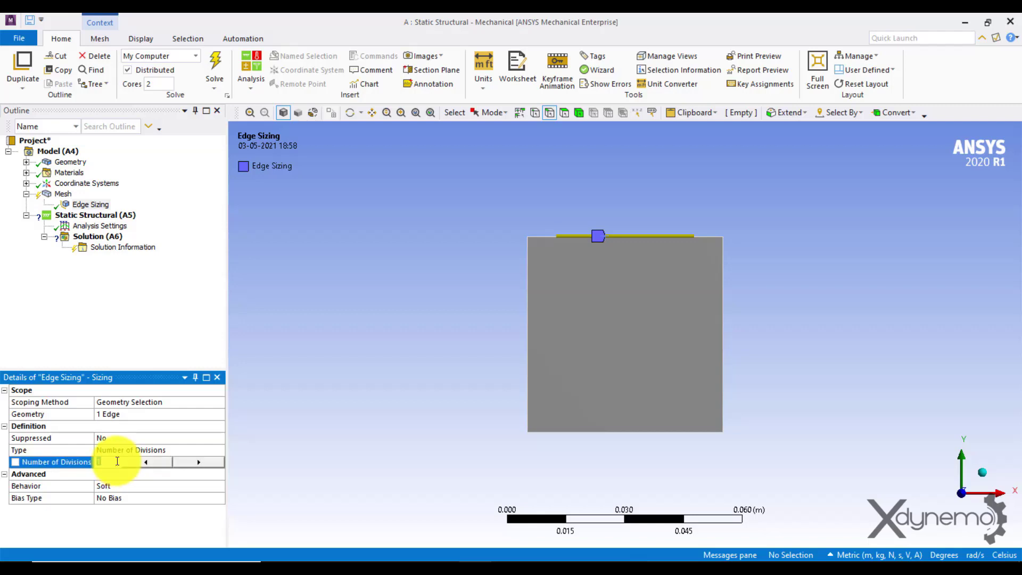
{"action": "type", "text": "2"}
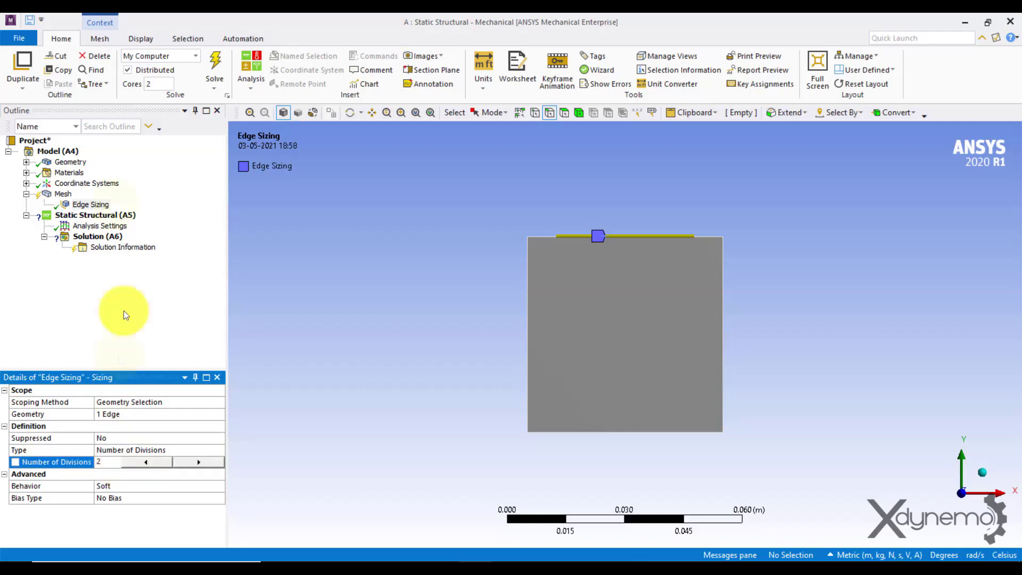
{"action": "left_click", "coordinate": [64, 195]}
- Insert a second edge sizing scoped to the right edge of the square end
{"action": "right_click", "coordinate": [65, 197]}
{"action": "mouse_move", "coordinate": [106, 208]}
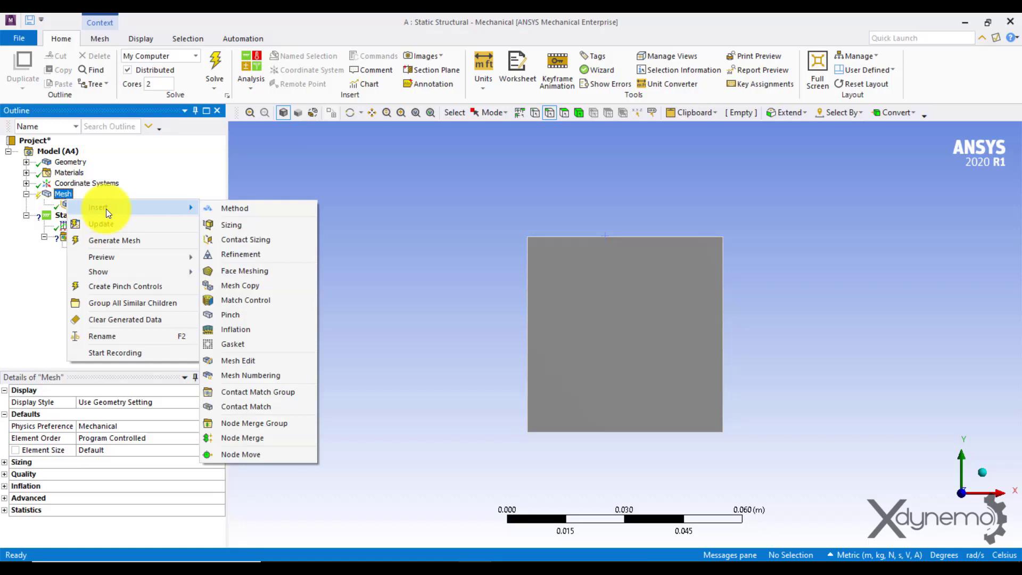
{"action": "left_click", "coordinate": [230, 224]}
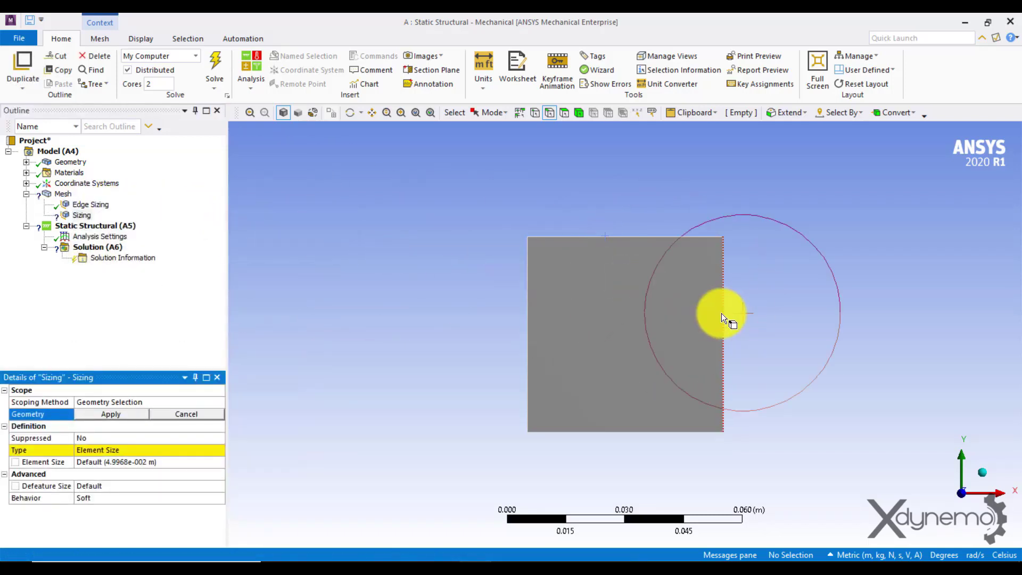
{"action": "left_click", "coordinate": [721, 313]}
{"action": "left_click", "coordinate": [108, 414]}
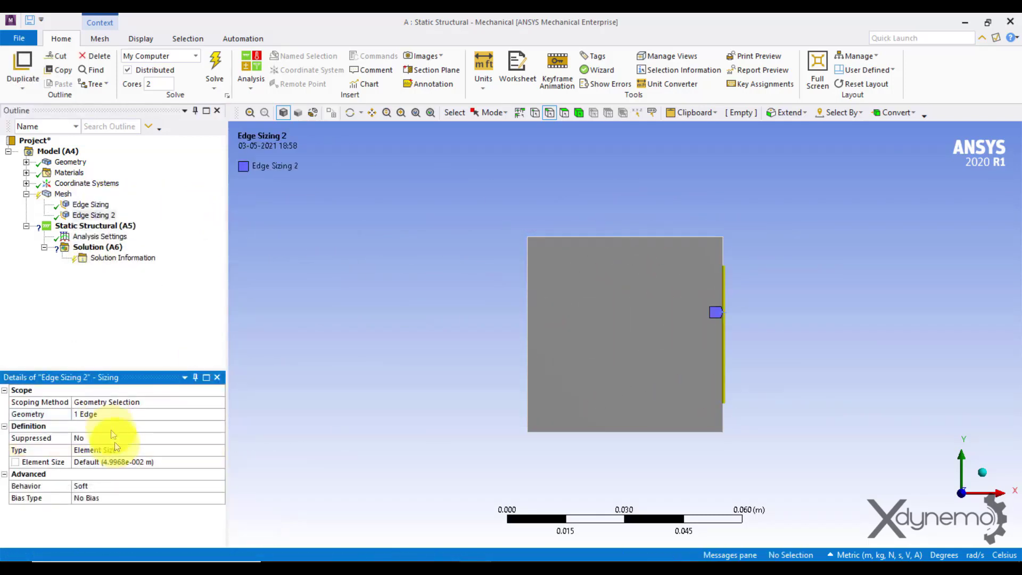
- Set Edge Sizing 2 to Number of Divisions with 2 divisions
{"action": "left_click", "coordinate": [115, 448]}
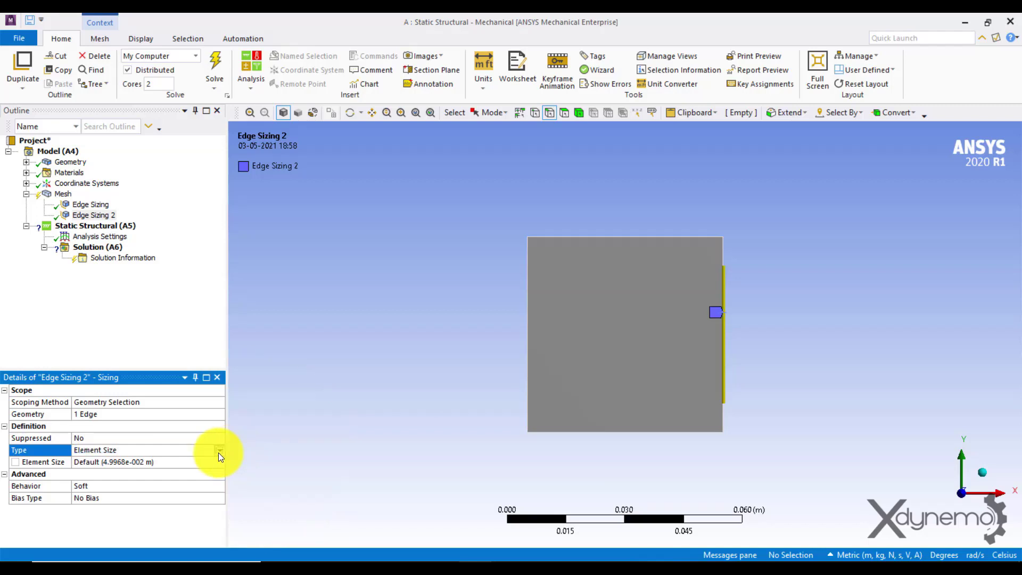
{"action": "left_click", "coordinate": [219, 450]}
{"action": "left_click", "coordinate": [190, 469]}
{"action": "left_click", "coordinate": [179, 460]}
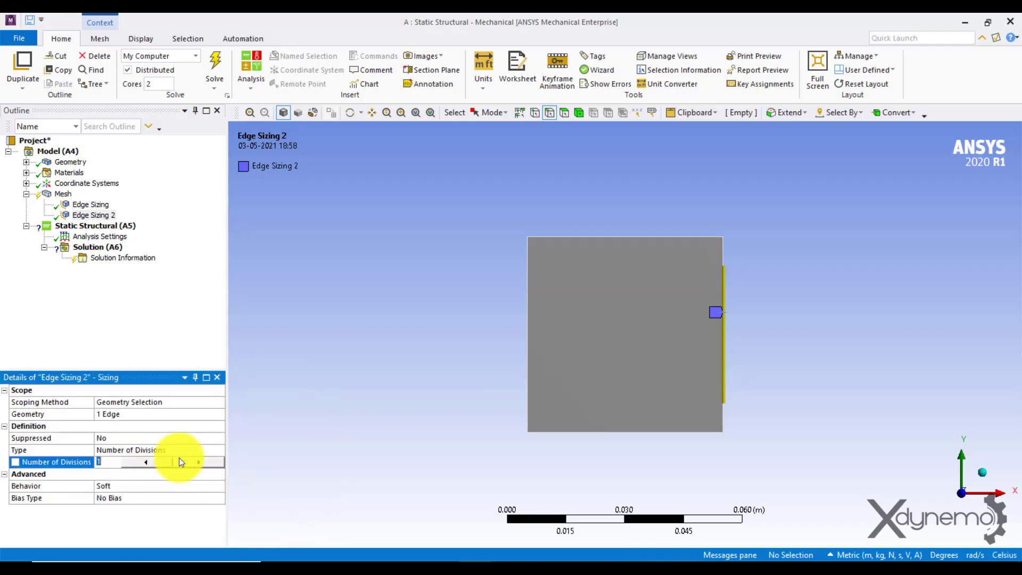
{"action": "left_click", "coordinate": [185, 462]}
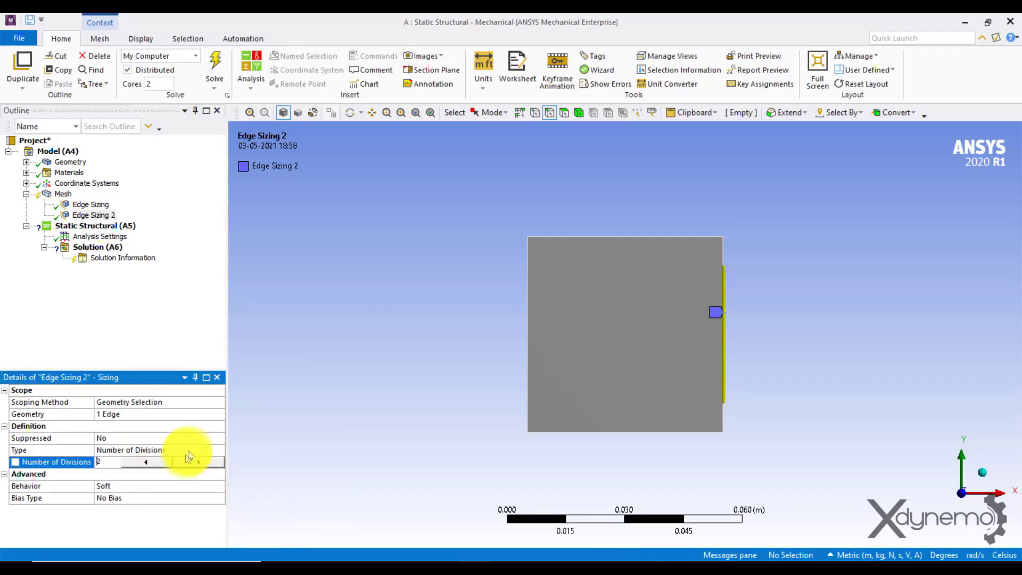
{"action": "left_click", "coordinate": [67, 198]}
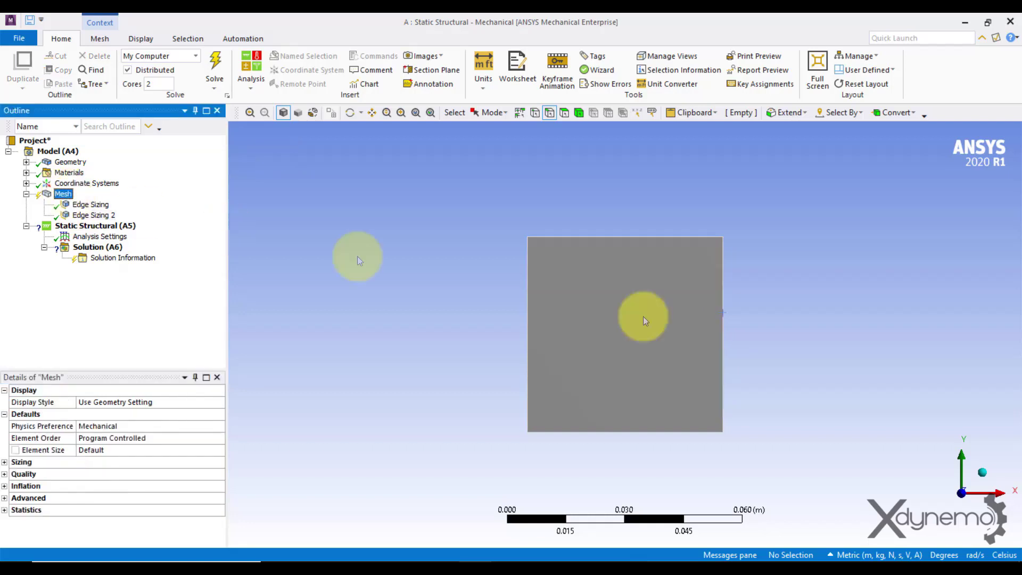
{"action": "left_click", "coordinate": [980, 473]}
{"action": "scroll", "coordinate": [565, 312], "scroll_direction": "down", "scroll_amount": 3}
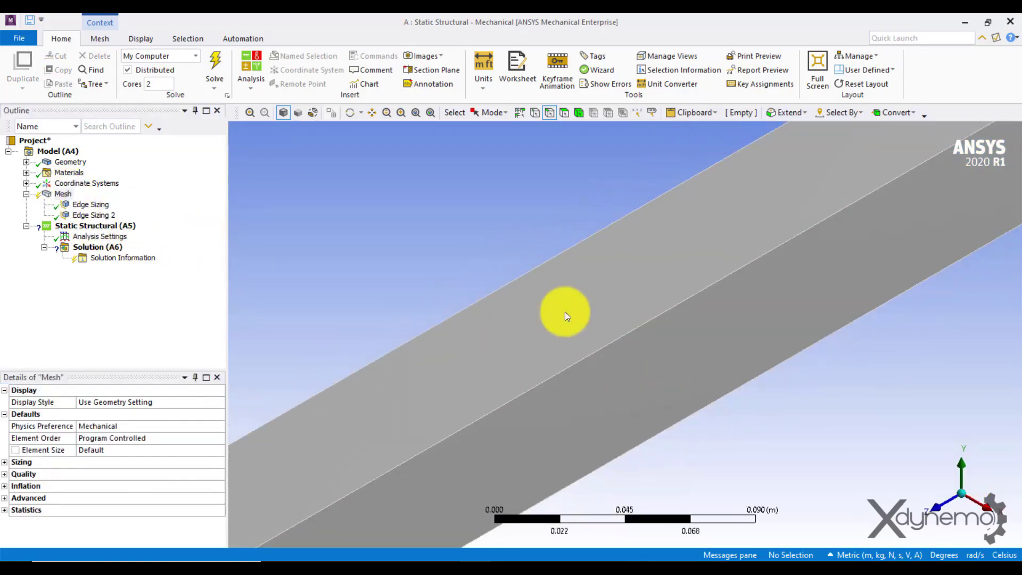
{"action": "scroll", "coordinate": [536, 364], "scroll_direction": "down", "scroll_amount": 2}
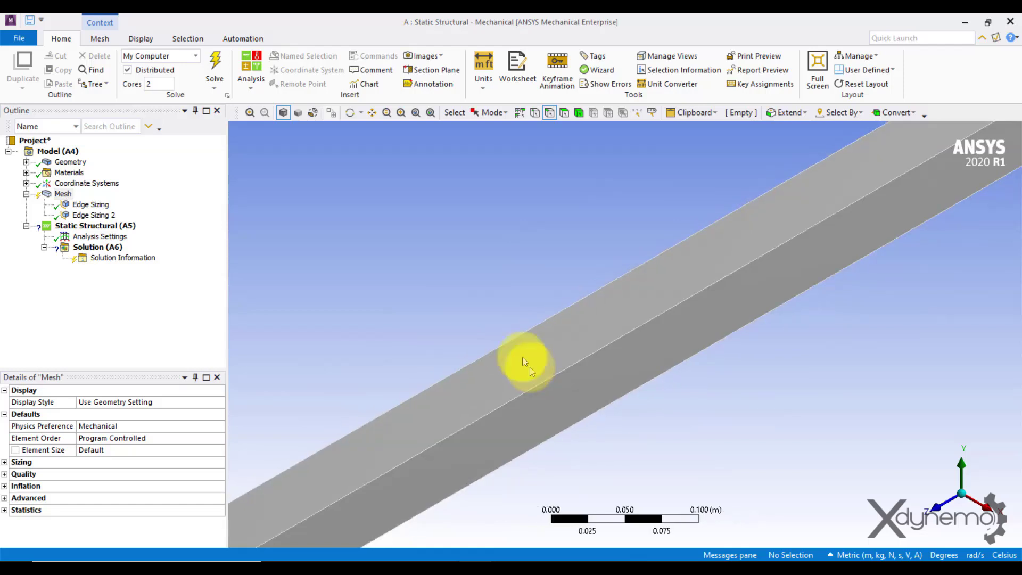
- Insert a third edge sizing scoped to one long edge of the beam
{"action": "right_click", "coordinate": [67, 195]}
{"action": "mouse_move", "coordinate": [88, 201]}
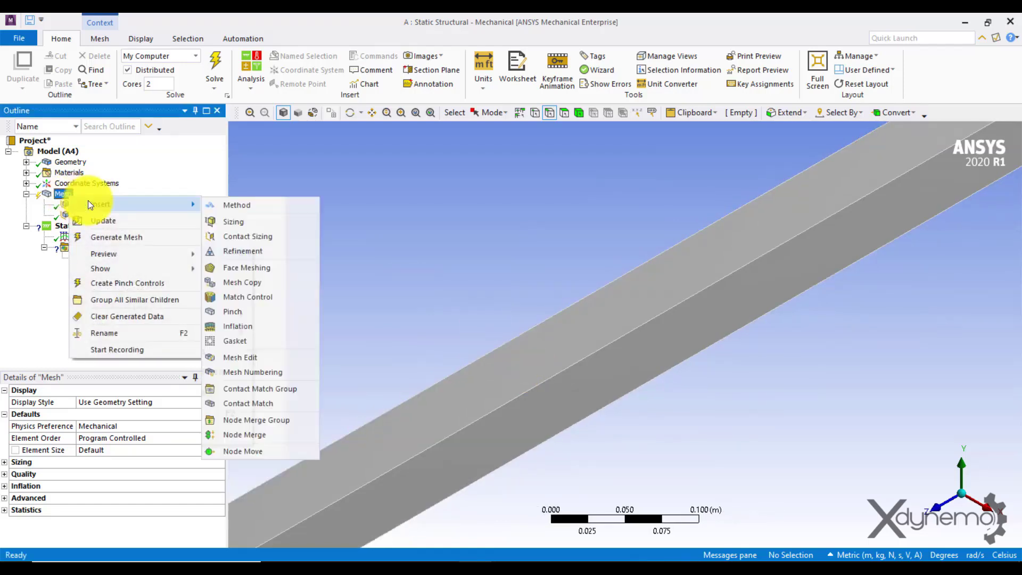
{"action": "left_click", "coordinate": [224, 218]}
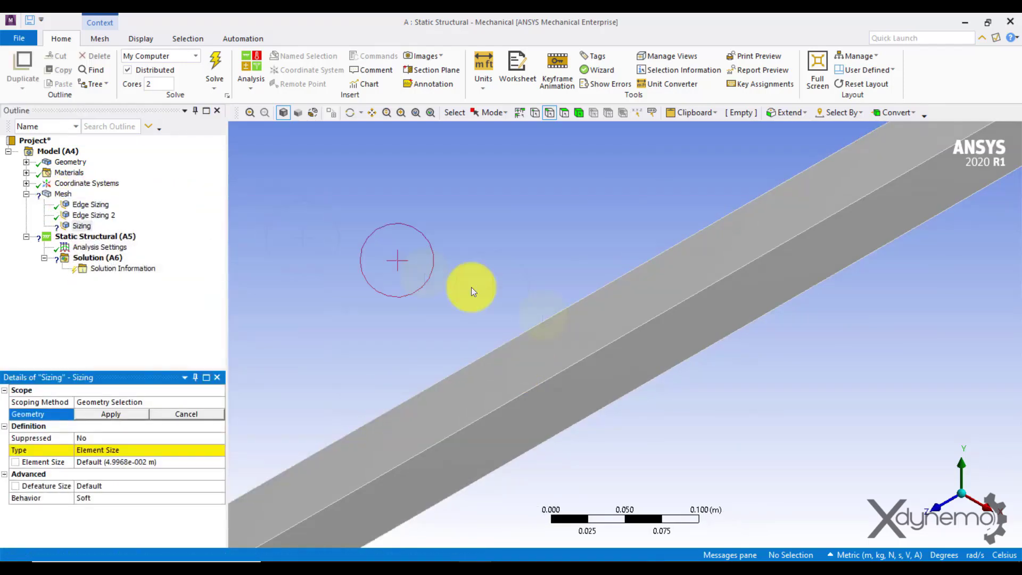
{"action": "left_click", "coordinate": [583, 363]}
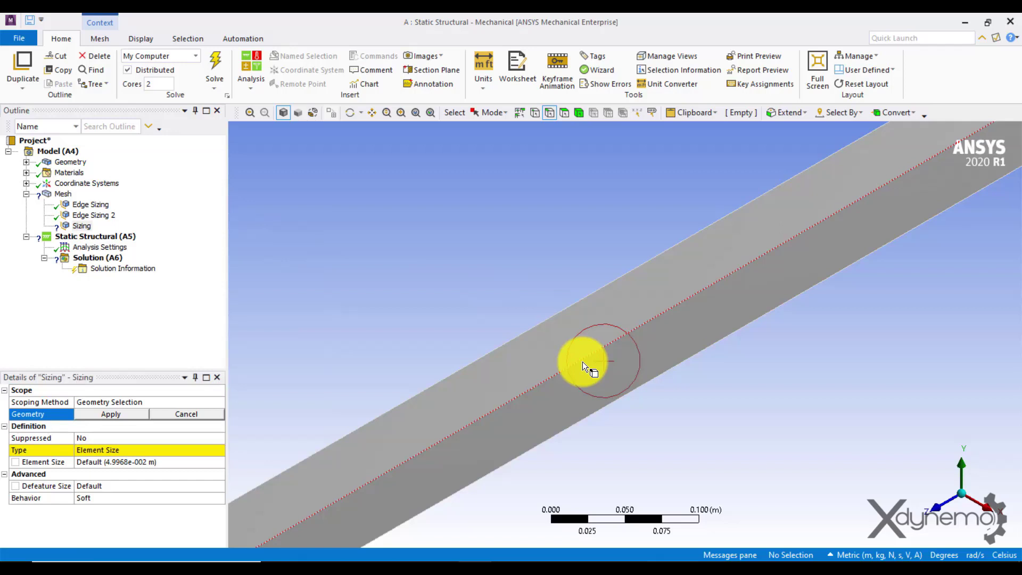
{"action": "left_click", "coordinate": [136, 414]}
- Set Edge Sizing 3 to Number of Divisions with 20 divisions
{"action": "left_click", "coordinate": [175, 451]}
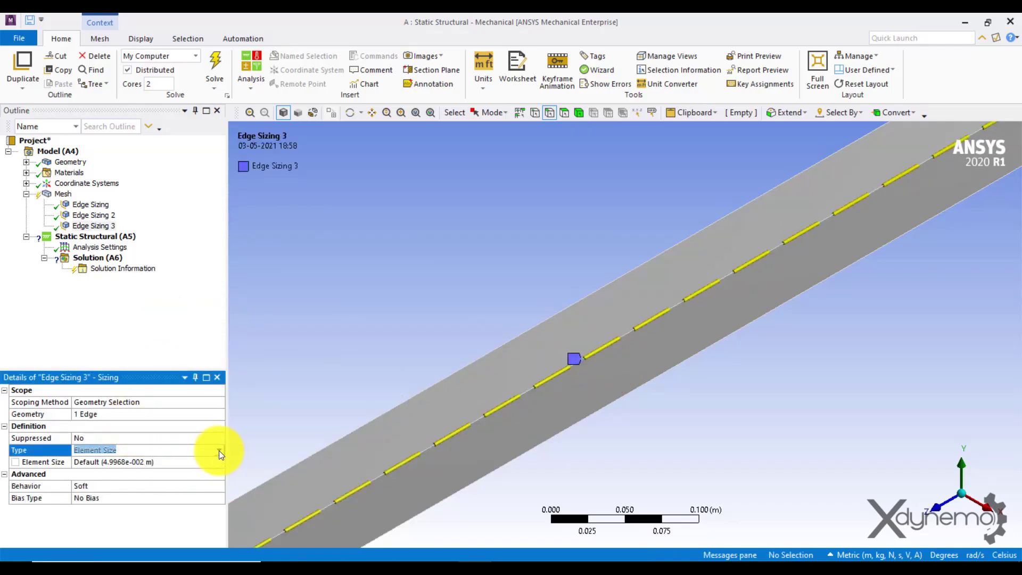
{"action": "left_click", "coordinate": [219, 450]}
{"action": "left_click", "coordinate": [200, 468]}
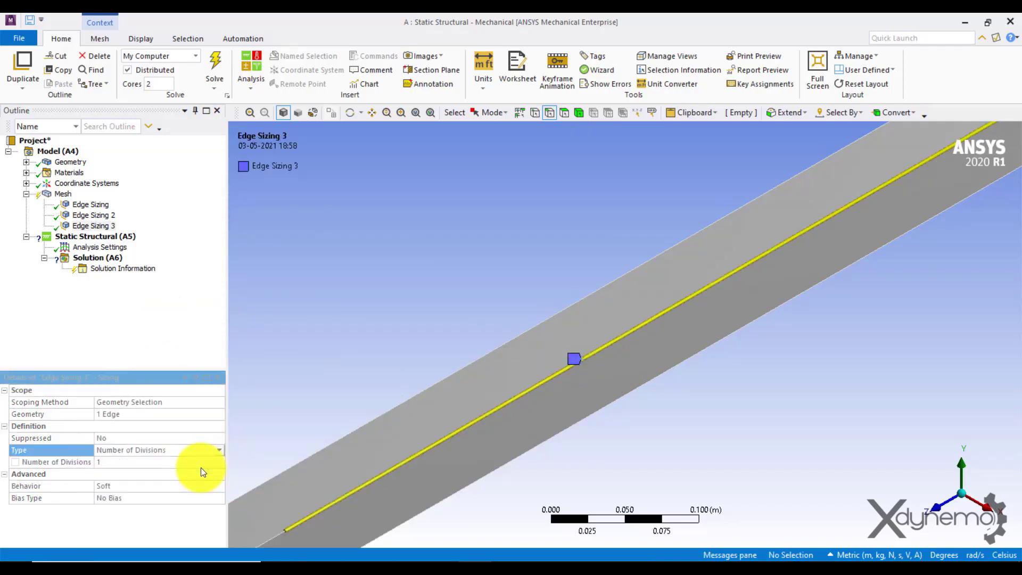
{"action": "left_click", "coordinate": [109, 462]}
{"action": "type", "text": "20"}
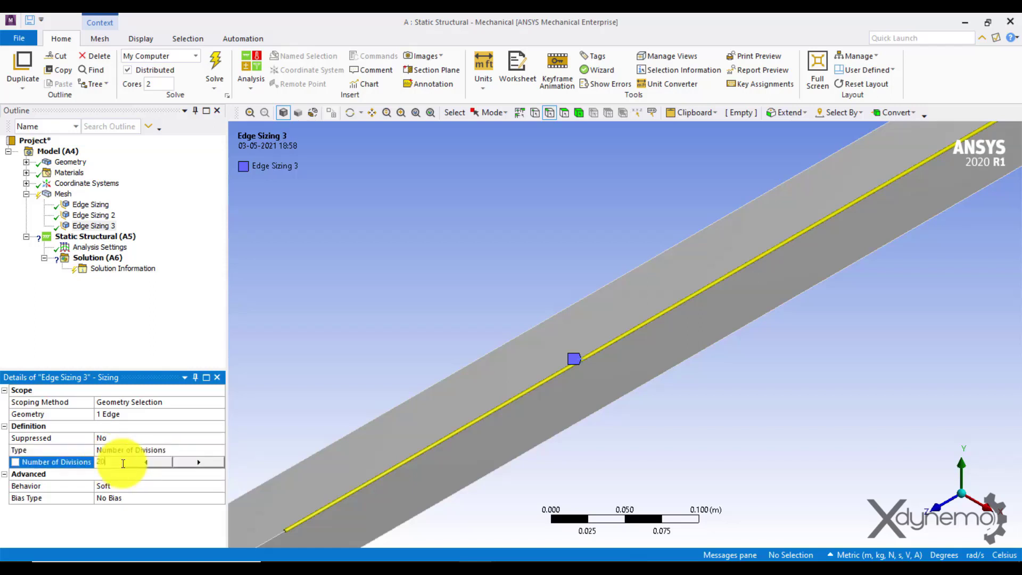
{"action": "left_click", "coordinate": [193, 341]}
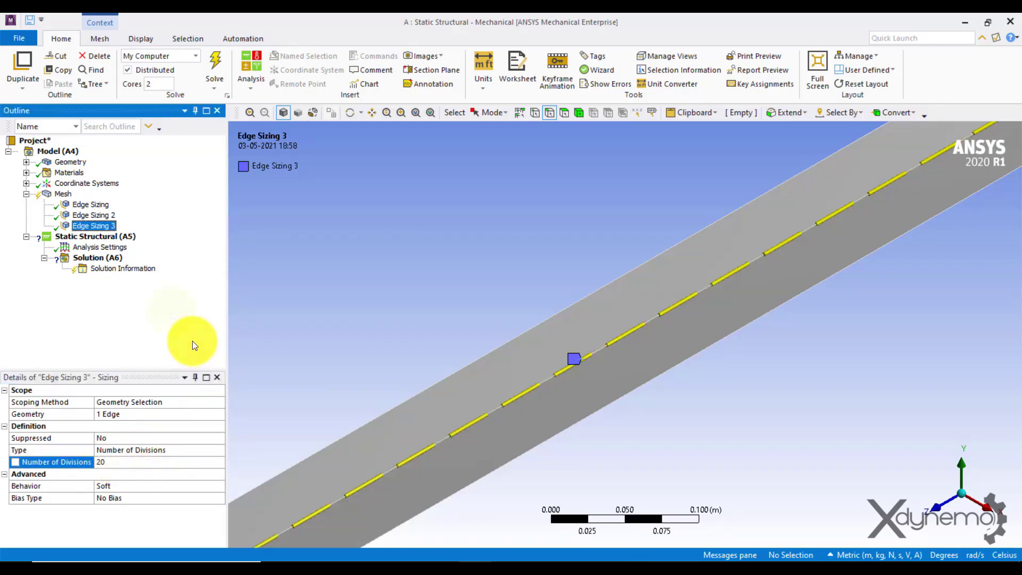
{"action": "left_click", "coordinate": [63, 196]}
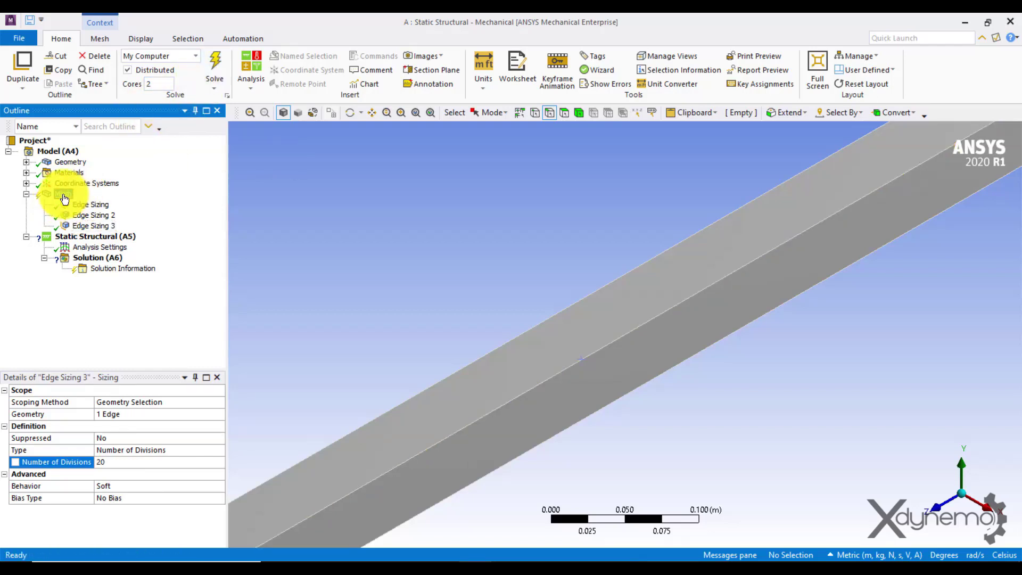
- Generate the mesh and check its 20 × 2 × 2 elements from end, side and isometric views
{"action": "right_click", "coordinate": [64, 197]}
{"action": "left_click", "coordinate": [106, 232]}
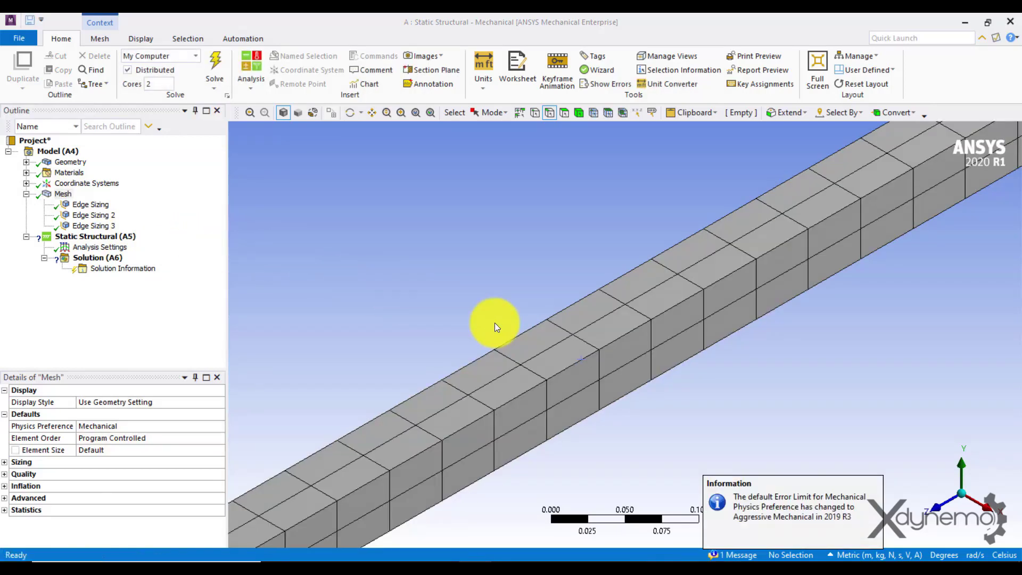
{"action": "key", "text": "F7"}
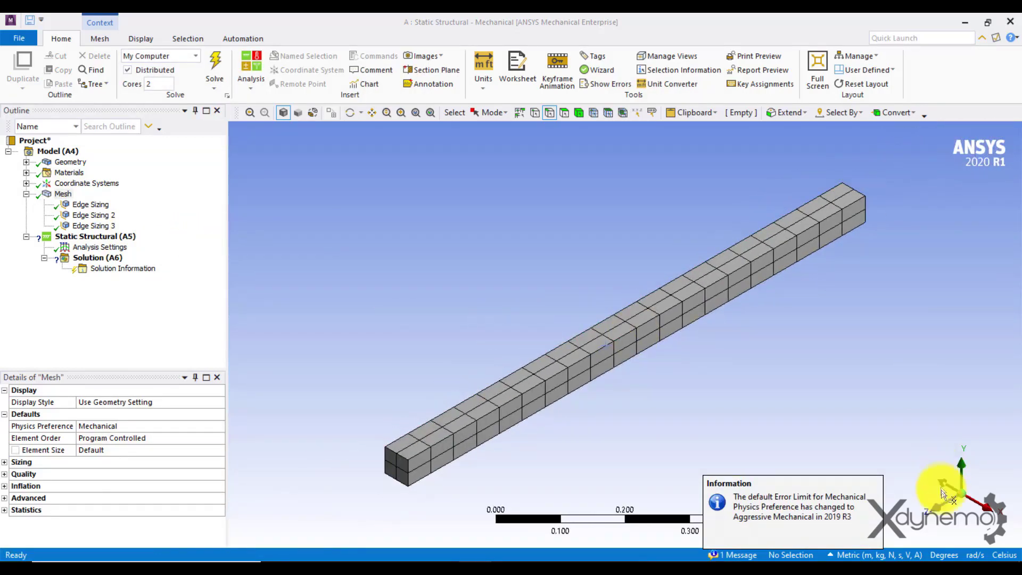
{"action": "left_click", "coordinate": [941, 490]}
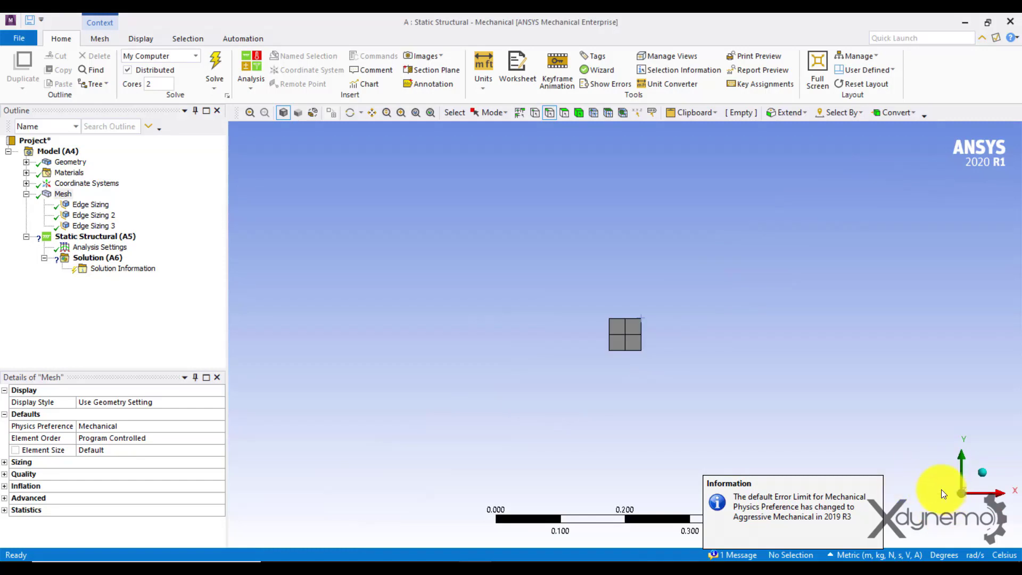
{"action": "left_click", "coordinate": [938, 494]}
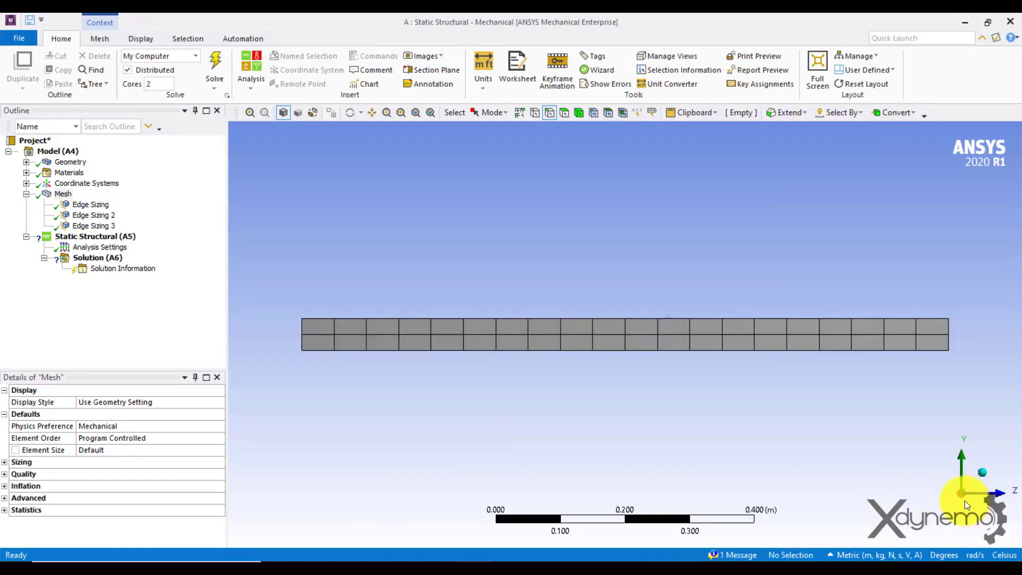
{"action": "left_click", "coordinate": [962, 482]}
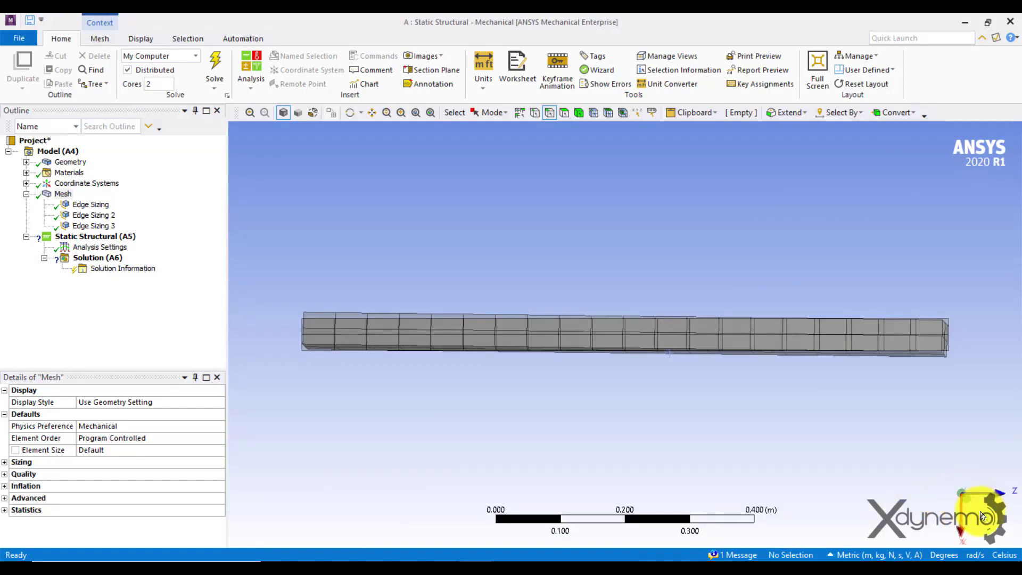
{"action": "left_click", "coordinate": [983, 516]}
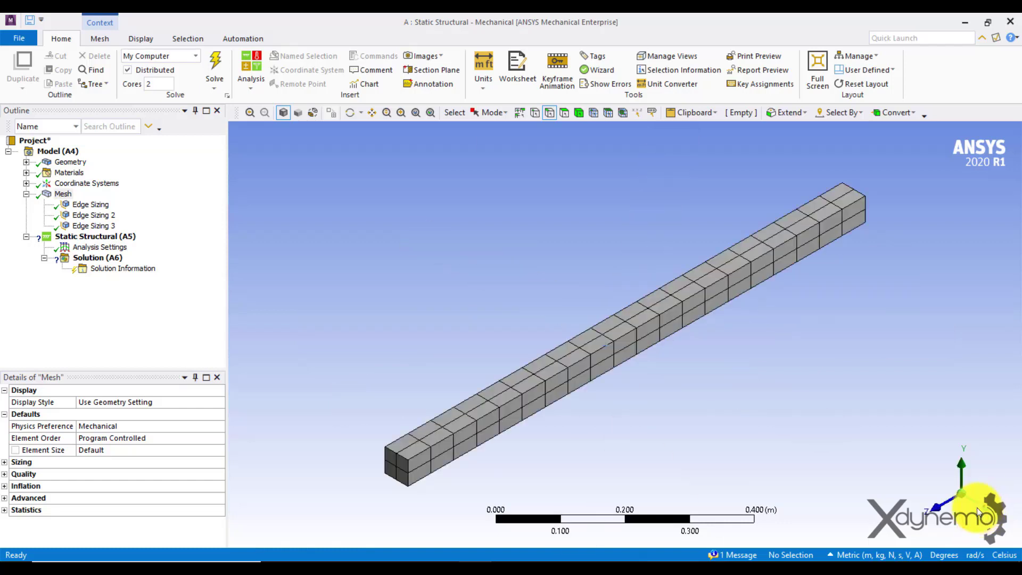
{"action": "left_click", "coordinate": [74, 237]}
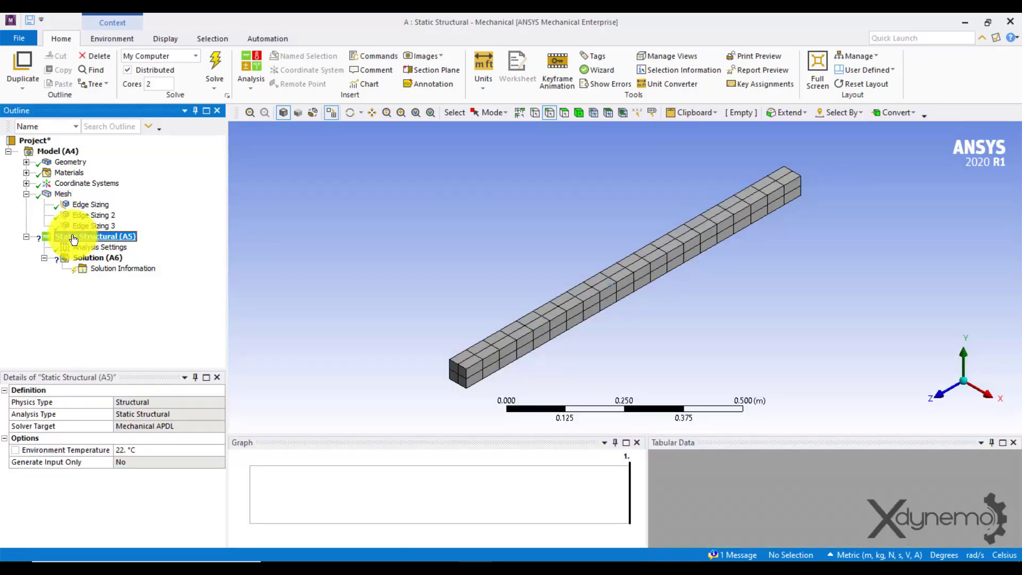
- Apply a Fixed Support to the beam's end face
{"action": "right_click", "coordinate": [74, 238]}
{"action": "mouse_move", "coordinate": [110, 242]}
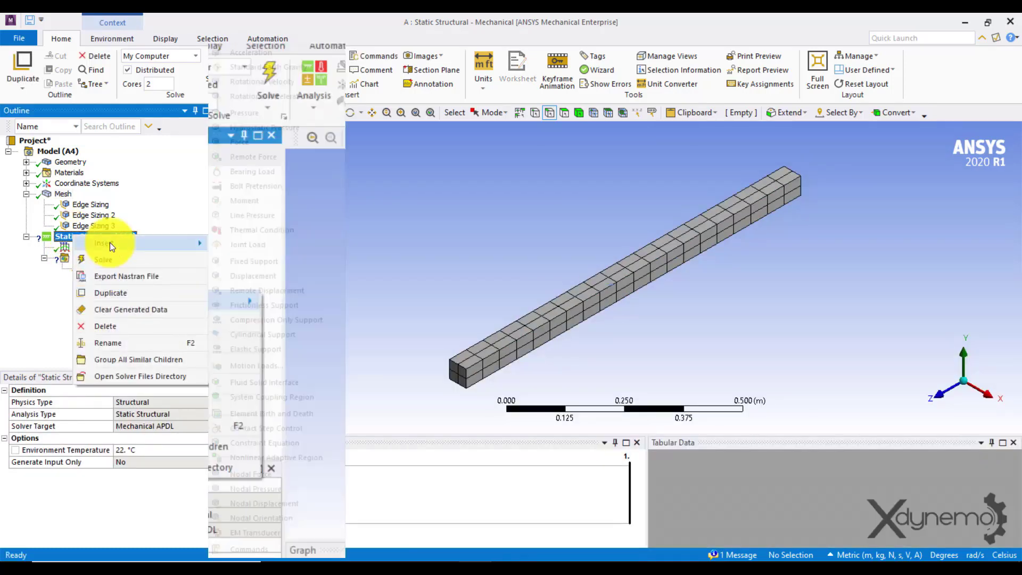
{"action": "left_click", "coordinate": [250, 260]}
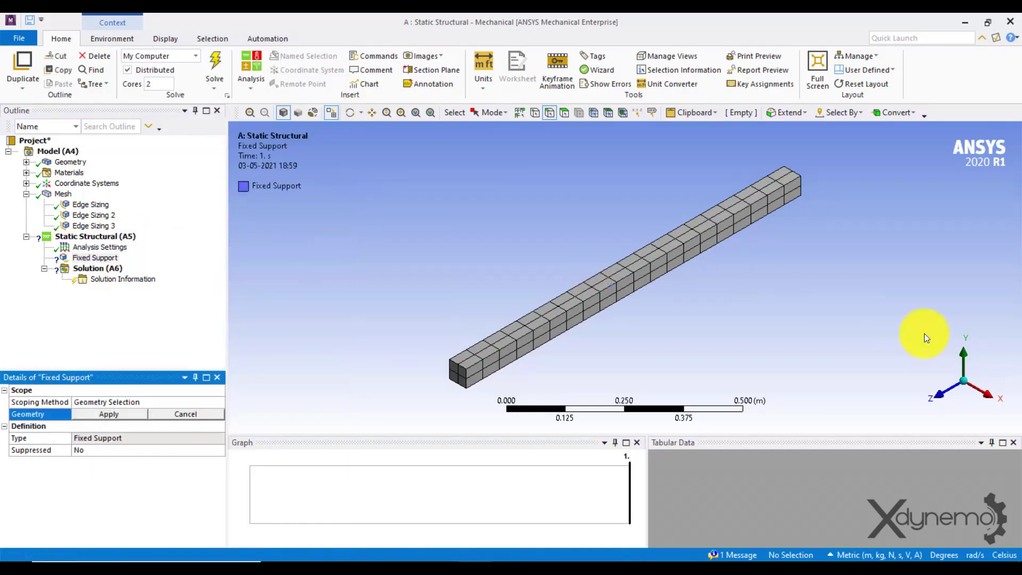
{"action": "left_click", "coordinate": [988, 366]}
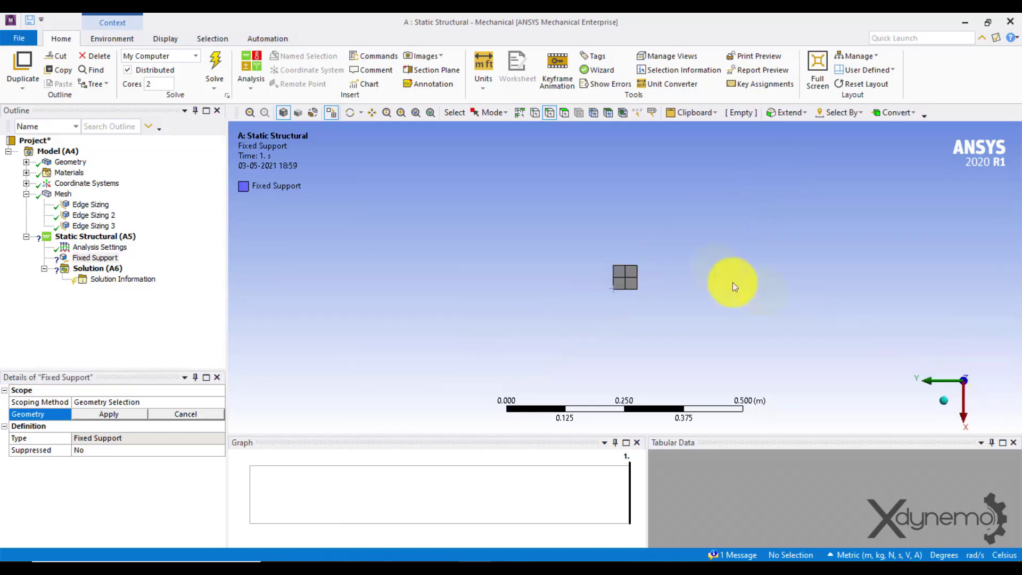
{"action": "left_click", "coordinate": [563, 112]}
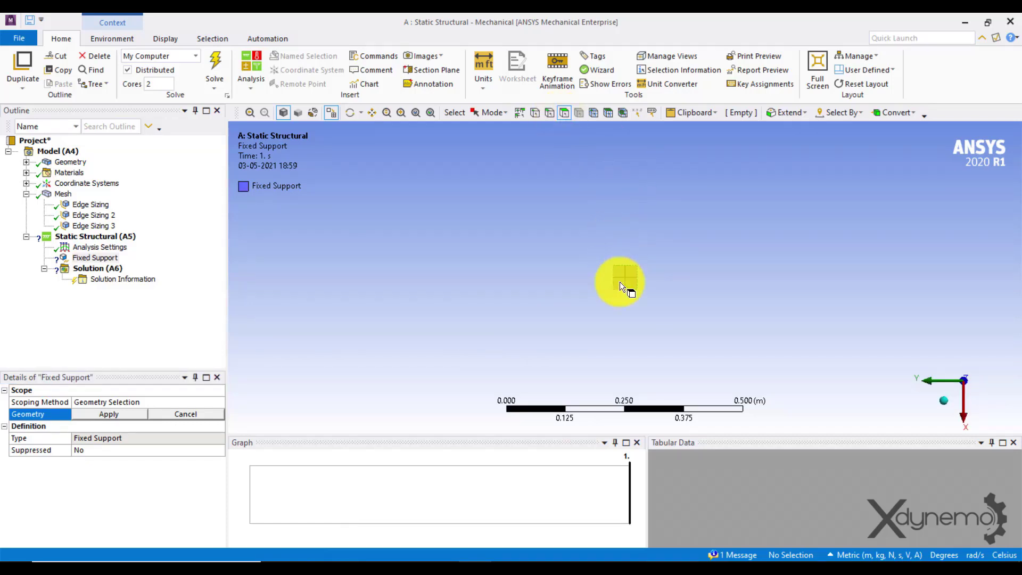
{"action": "left_click", "coordinate": [620, 282]}
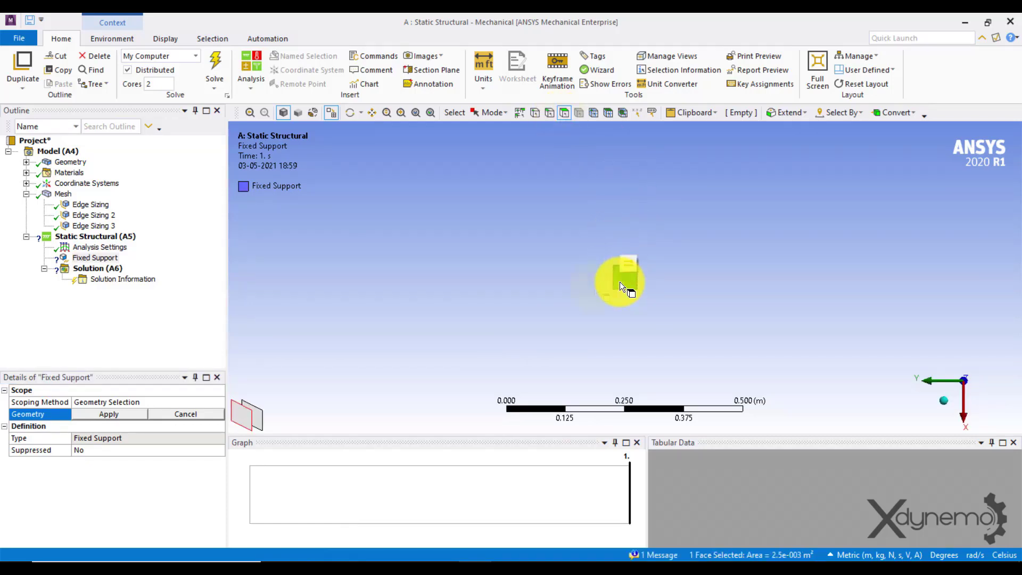
{"action": "left_click", "coordinate": [95, 418]}
{"action": "left_click", "coordinate": [947, 401]}
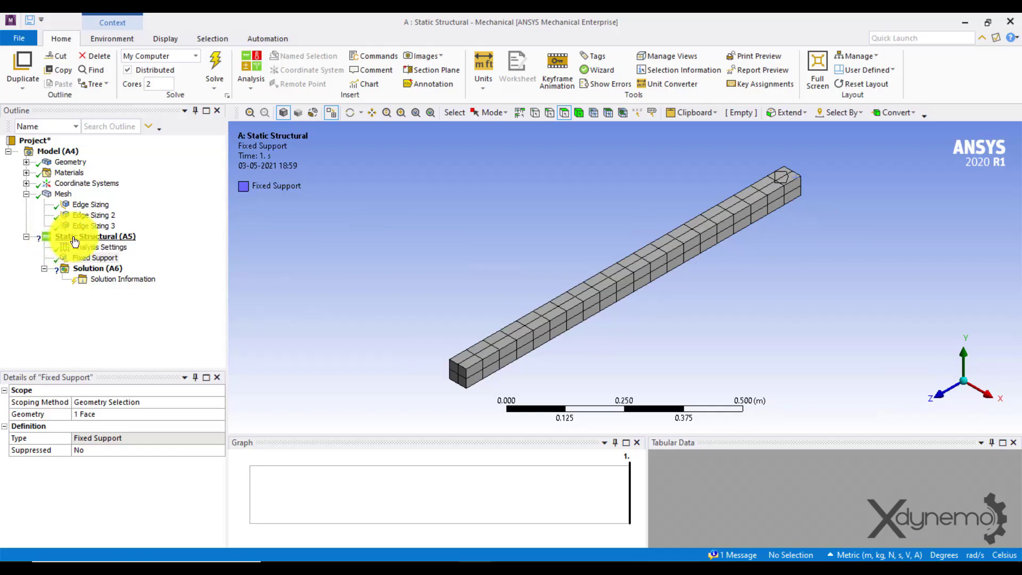
- Add a Force load scoped to the top edge of the beam's free end
{"action": "right_click", "coordinate": [75, 241]}
{"action": "mouse_move", "coordinate": [110, 243]}
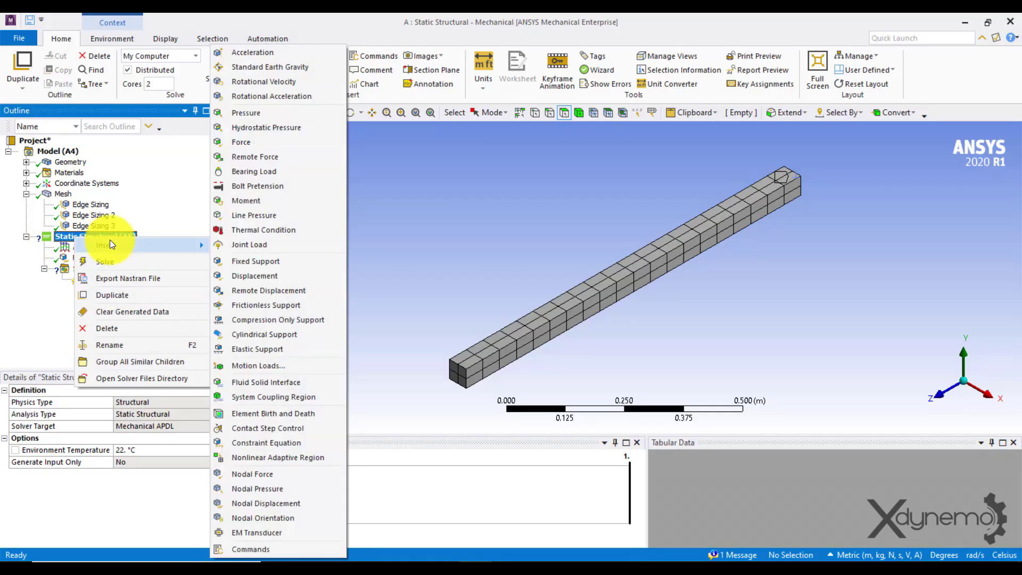
{"action": "left_click", "coordinate": [253, 146]}
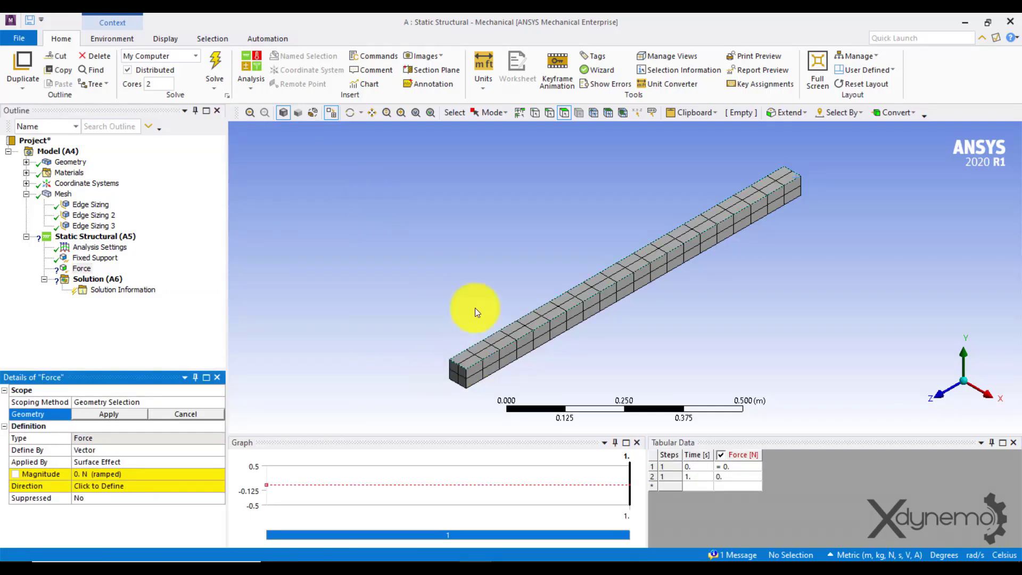
{"action": "left_click", "coordinate": [545, 116]}
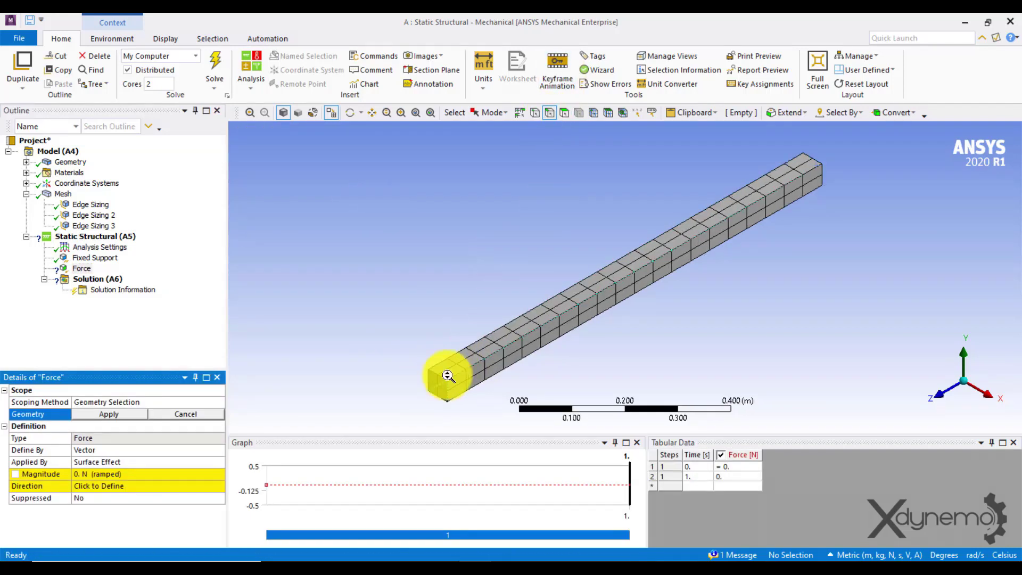
{"action": "scroll", "coordinate": [450, 373], "scroll_direction": "up", "scroll_amount": 3}
{"action": "middle_click_drag", "start_coordinate": [452, 373], "coordinate": [429, 366], "text": "ctrl"}
{"action": "scroll", "coordinate": [527, 266], "scroll_direction": "up", "scroll_amount": 2}
{"action": "left_click", "coordinate": [435, 331]}
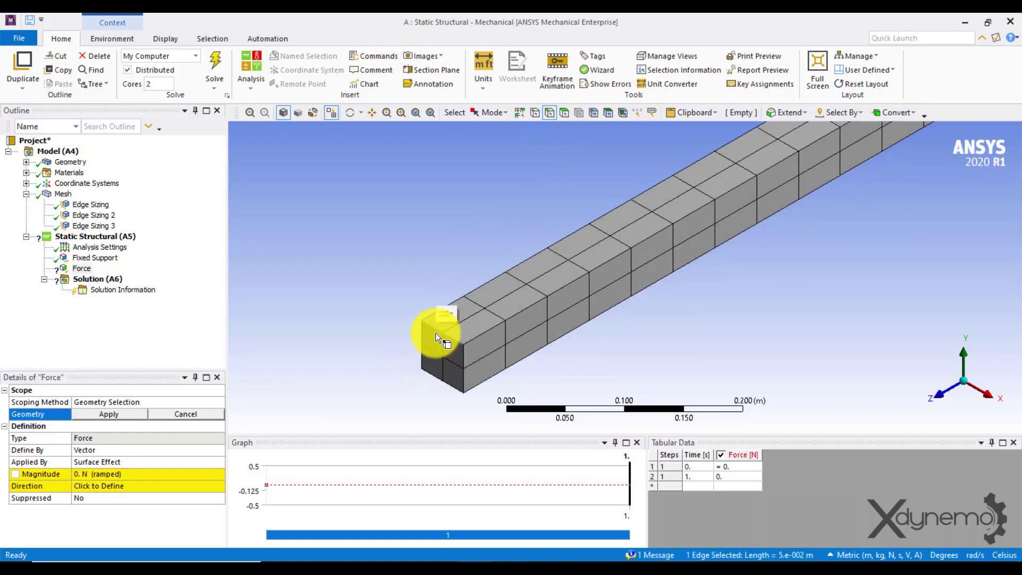
{"action": "left_click", "coordinate": [105, 418]}
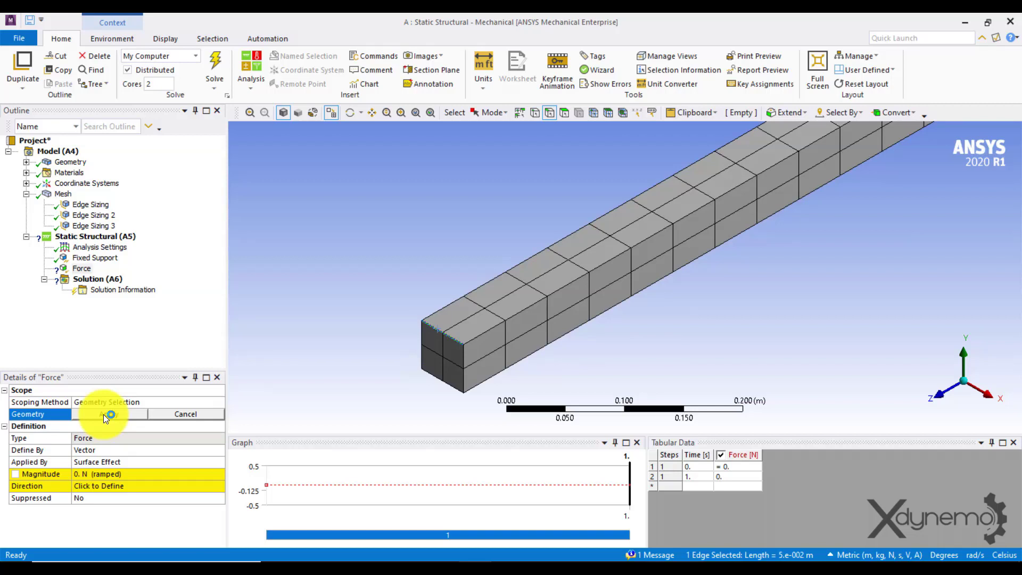
- Set the force magnitude to 2000 N, directed downward along -Y
{"action": "left_click", "coordinate": [82, 474]}
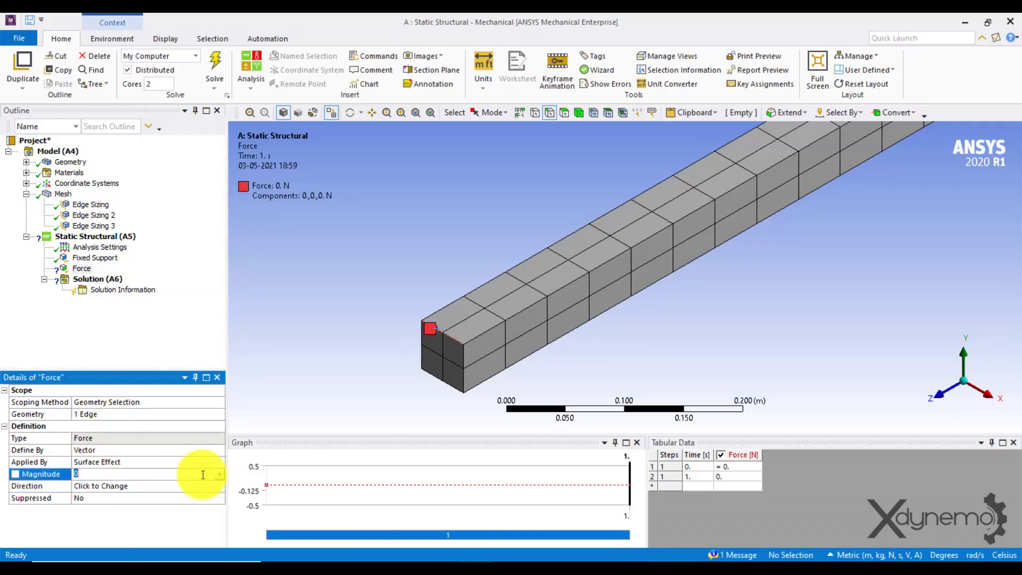
{"action": "type", "text": "2000"}
{"action": "left_click", "coordinate": [117, 486]}
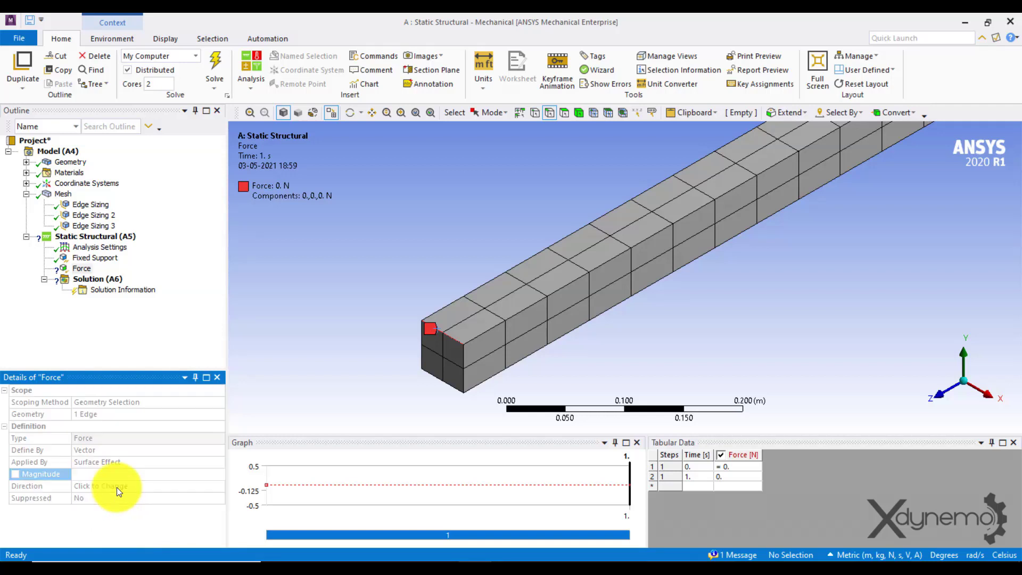
{"action": "left_click", "coordinate": [464, 366]}
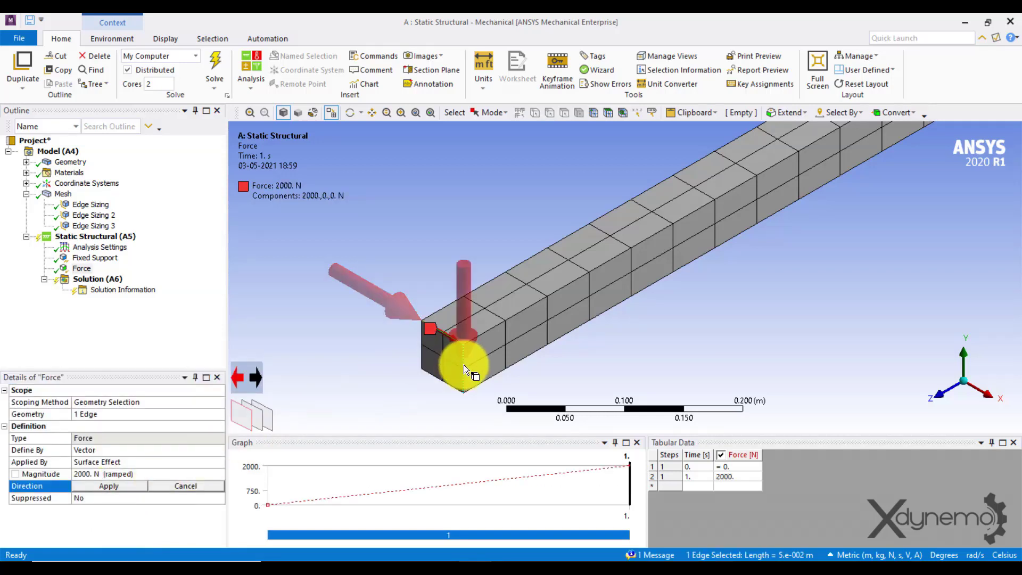
{"action": "left_click", "coordinate": [88, 484]}
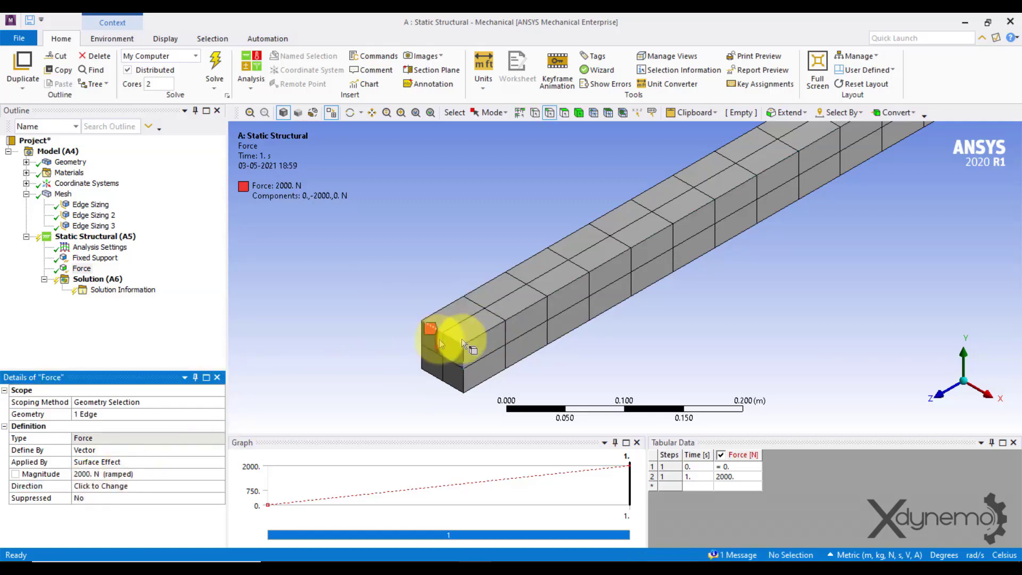
- Insert a Total Deformation result under Solution
{"action": "right_click", "coordinate": [85, 283]}
{"action": "mouse_move", "coordinate": [160, 288]}
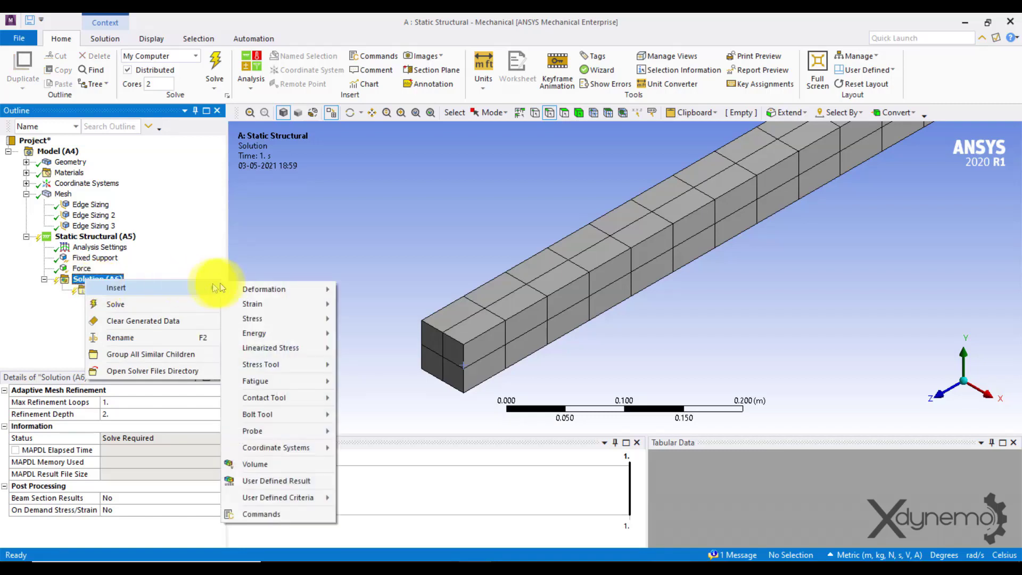
{"action": "mouse_move", "coordinate": [330, 289]}
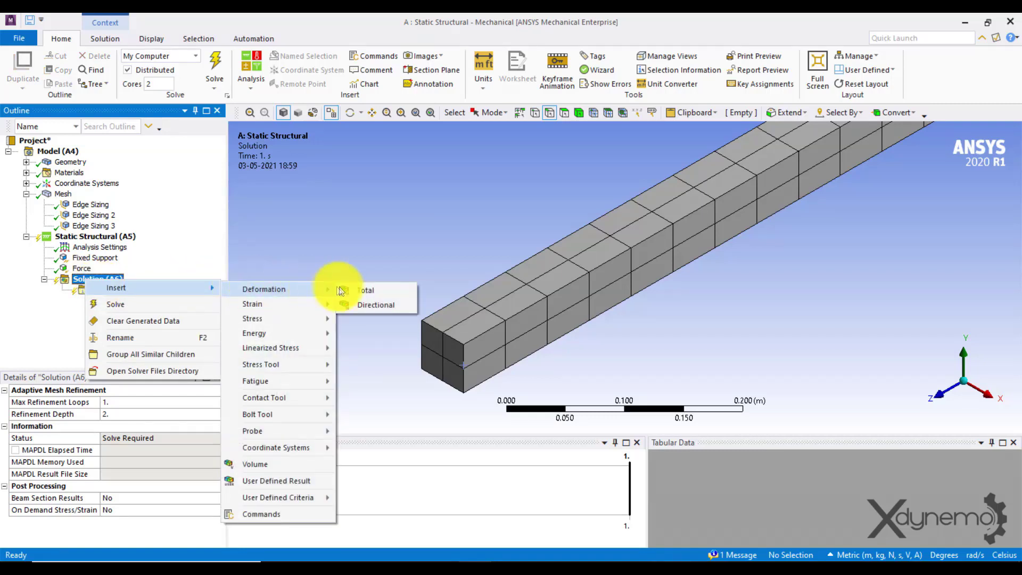
{"action": "left_click", "coordinate": [365, 292]}
- Insert an Equivalent (von Mises) stress result and solve the model
{"action": "right_click", "coordinate": [93, 281]}
{"action": "mouse_move", "coordinate": [227, 291]}
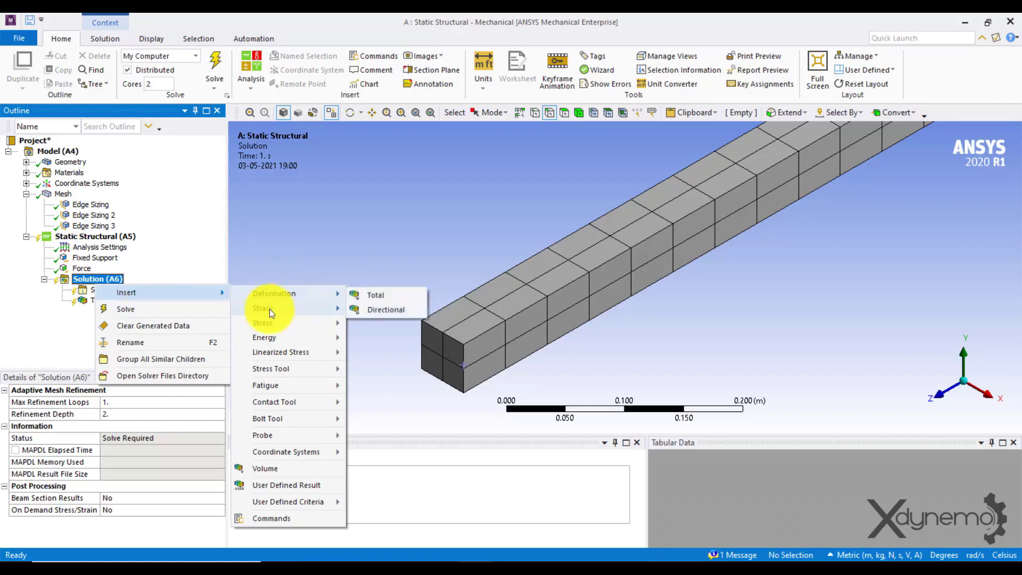
{"action": "mouse_move", "coordinate": [271, 321]}
{"action": "left_click", "coordinate": [379, 327]}
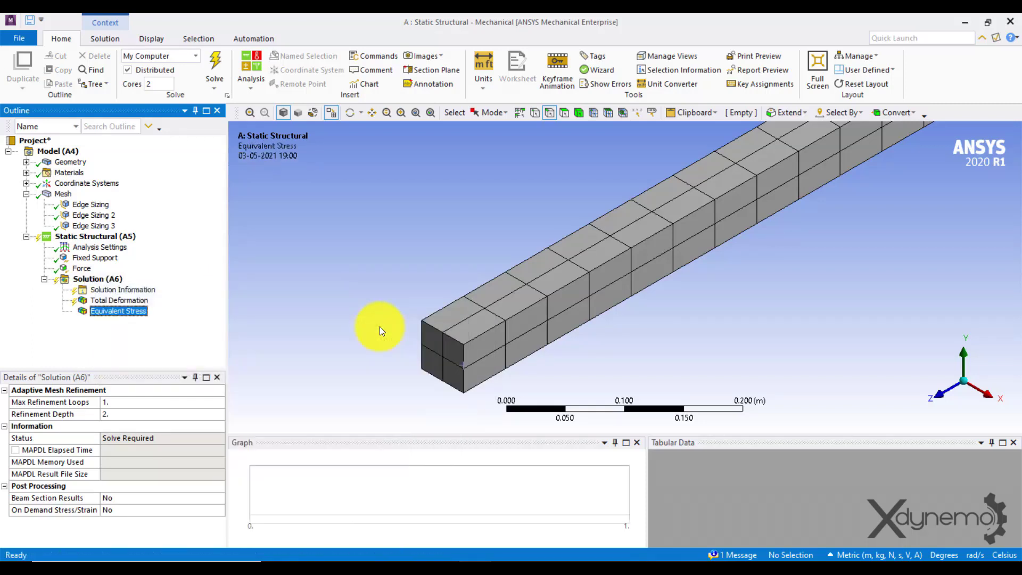
{"action": "right_click", "coordinate": [92, 283]}
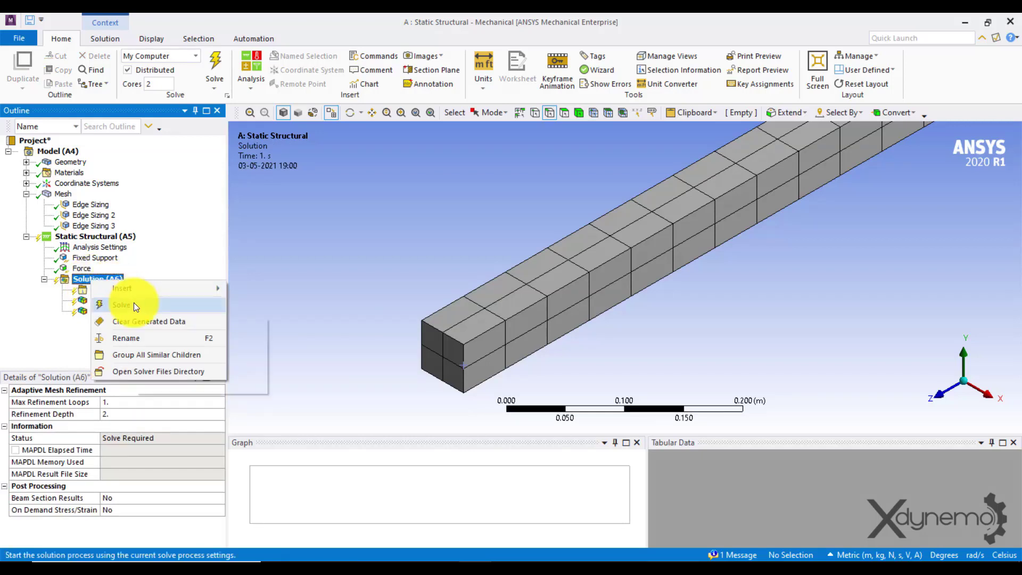
{"action": "left_click", "coordinate": [133, 304]}
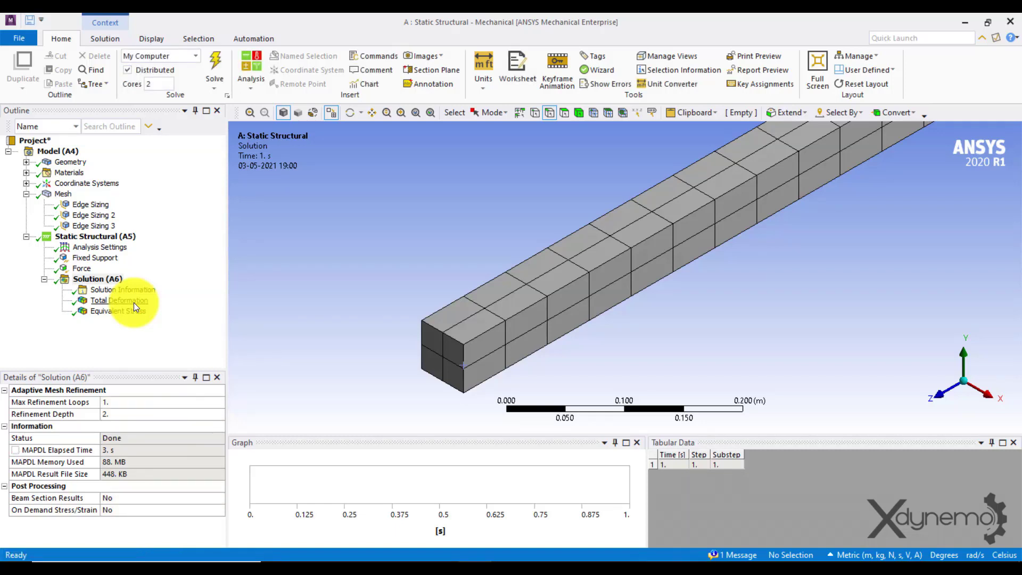
- Display Total Deformation and view the bent beam along the X and Z axes
{"action": "left_click", "coordinate": [133, 302]}
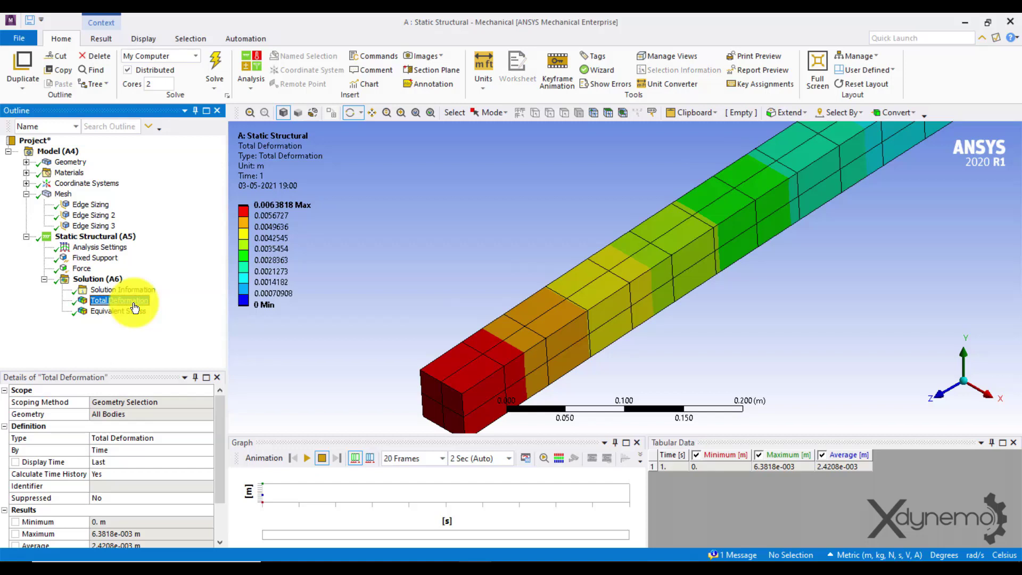
{"action": "left_click", "coordinate": [992, 399]}
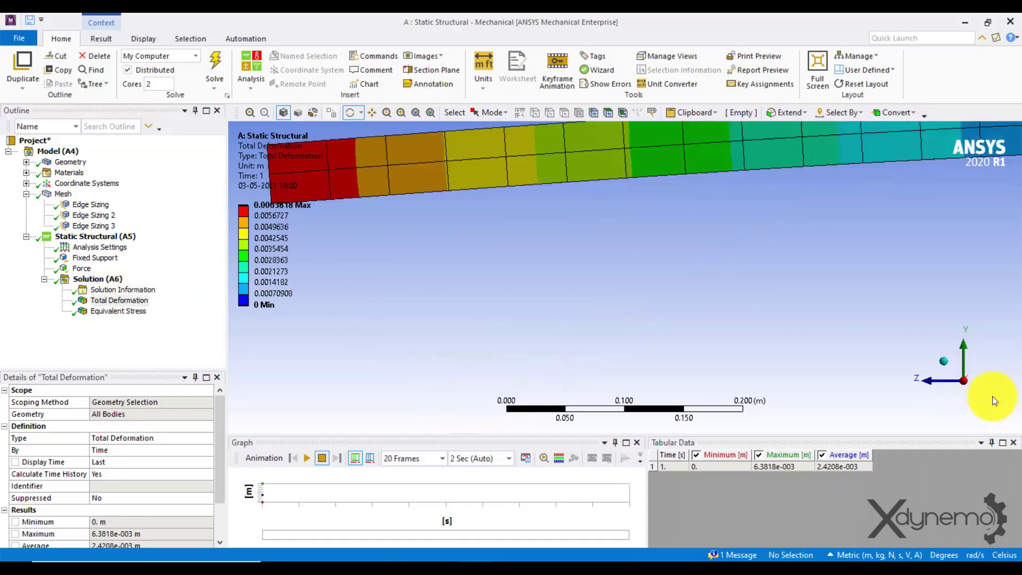
{"action": "left_click_drag", "start_coordinate": [769, 326], "coordinate": [660, 334]}
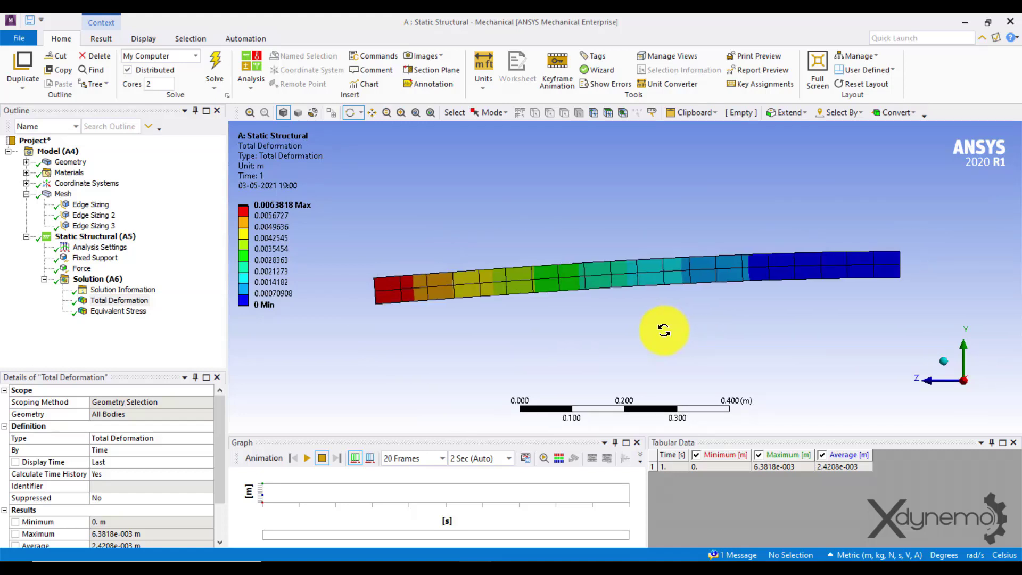
{"action": "left_click", "coordinate": [928, 380]}
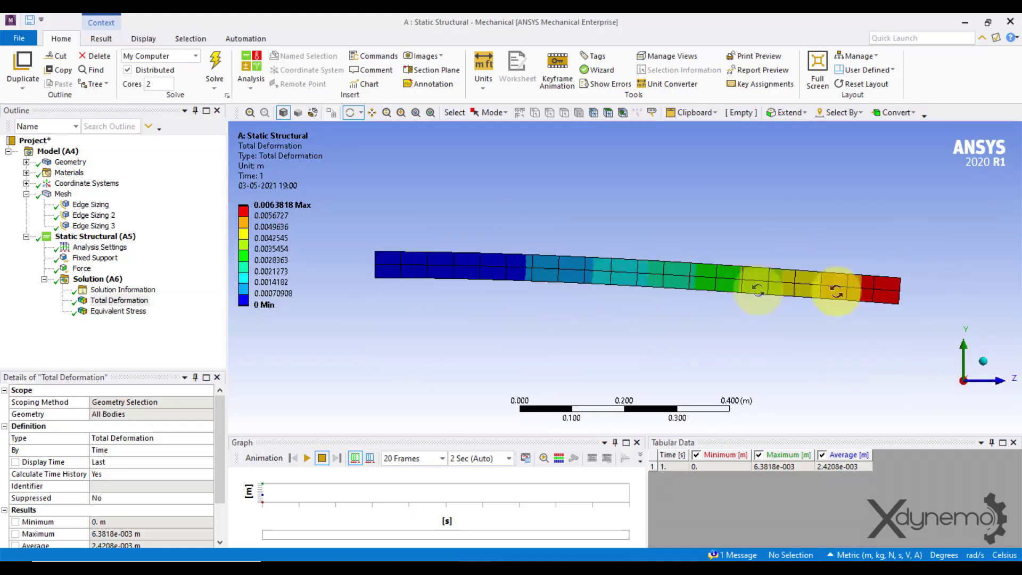
- Show the Equivalent Stress contour, ranging from 4.9011e5 Pa to 9.7245e7 Pa
{"action": "left_click", "coordinate": [273, 212]}
{"action": "left_click", "coordinate": [803, 520]}
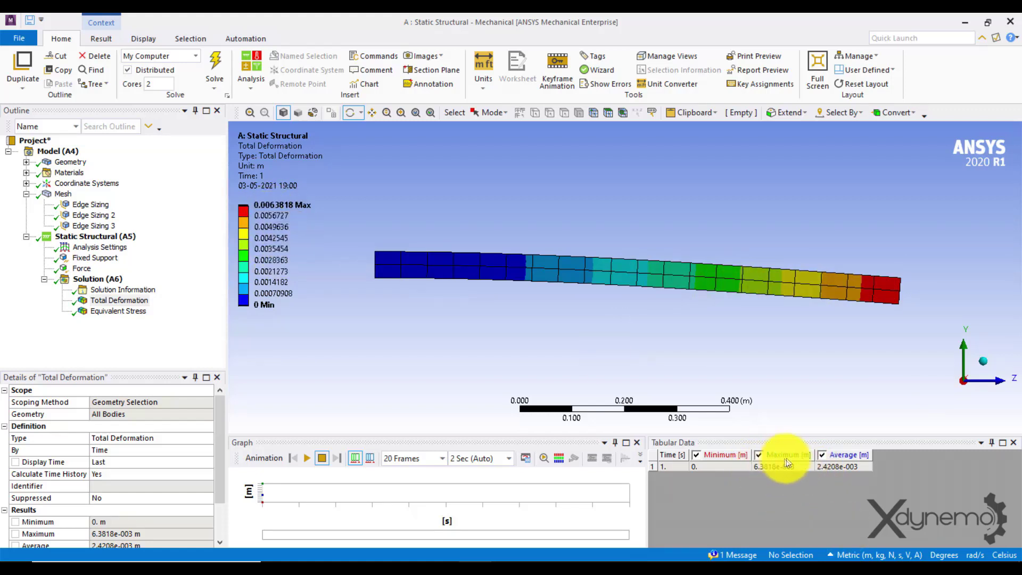
{"action": "left_click", "coordinate": [119, 311]}
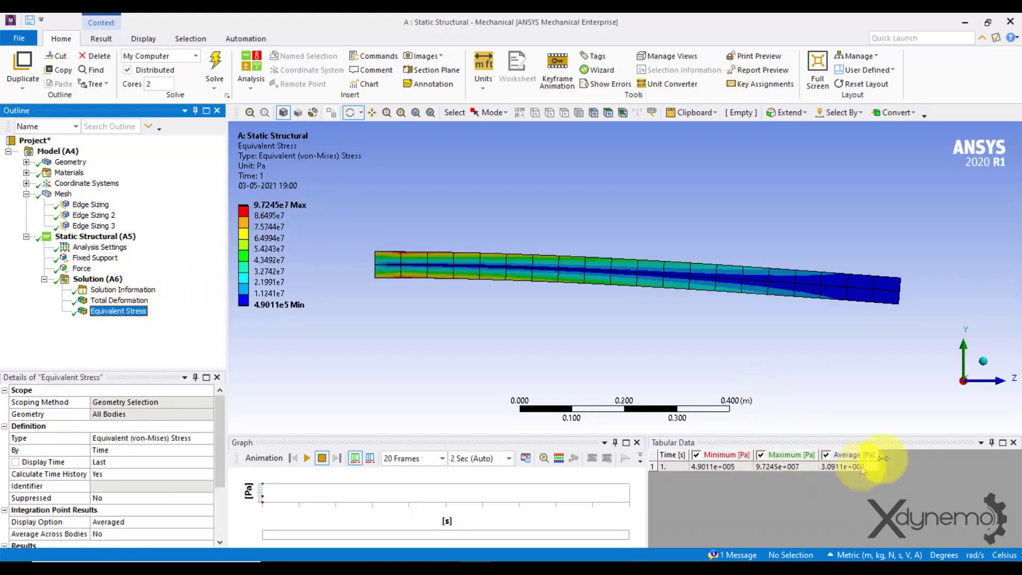
{"action": "left_click", "coordinate": [953, 382]}
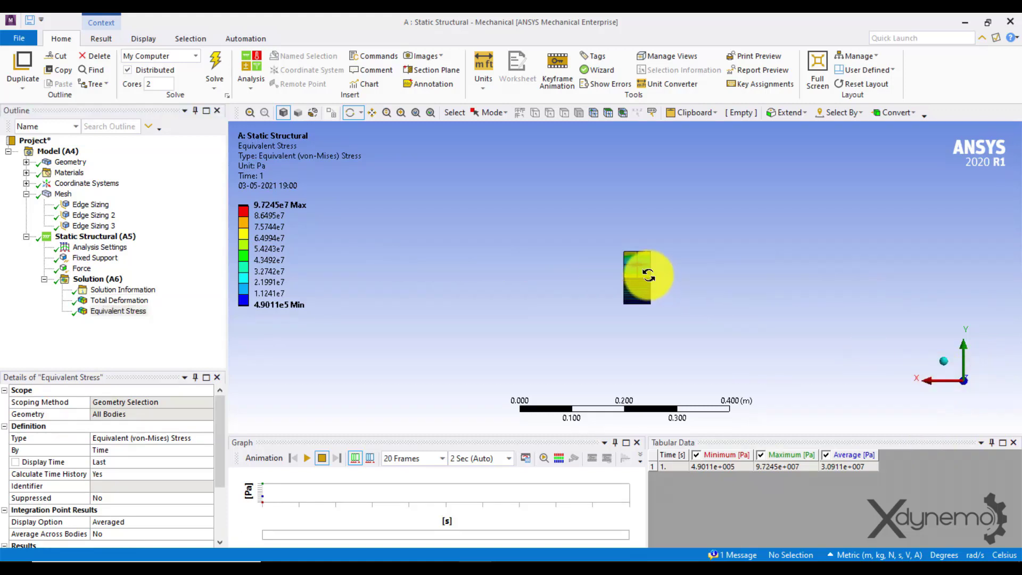
{"action": "scroll", "coordinate": [583, 286], "scroll_direction": "up", "scroll_amount": 5}
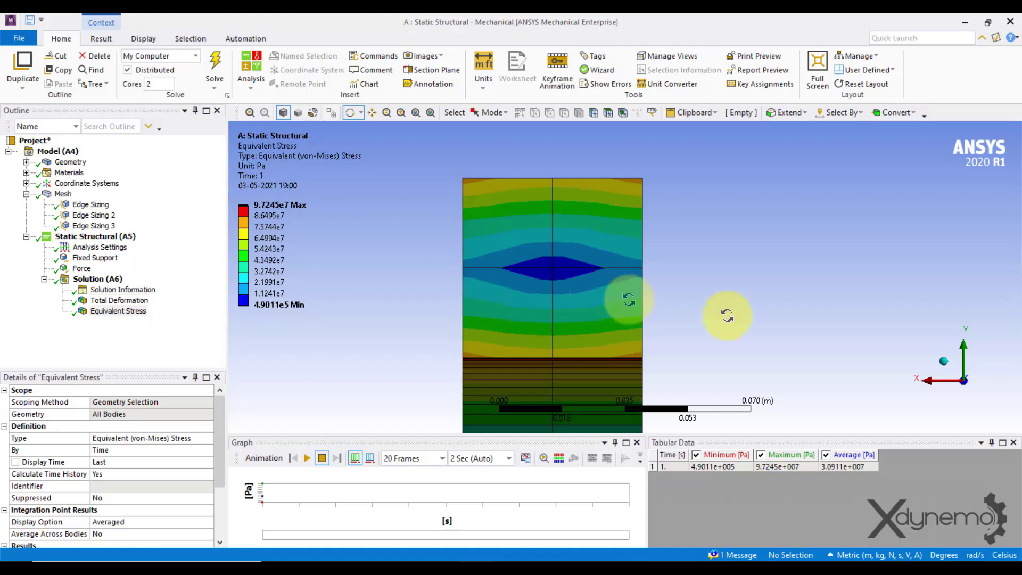
{"action": "left_click", "coordinate": [942, 364]}
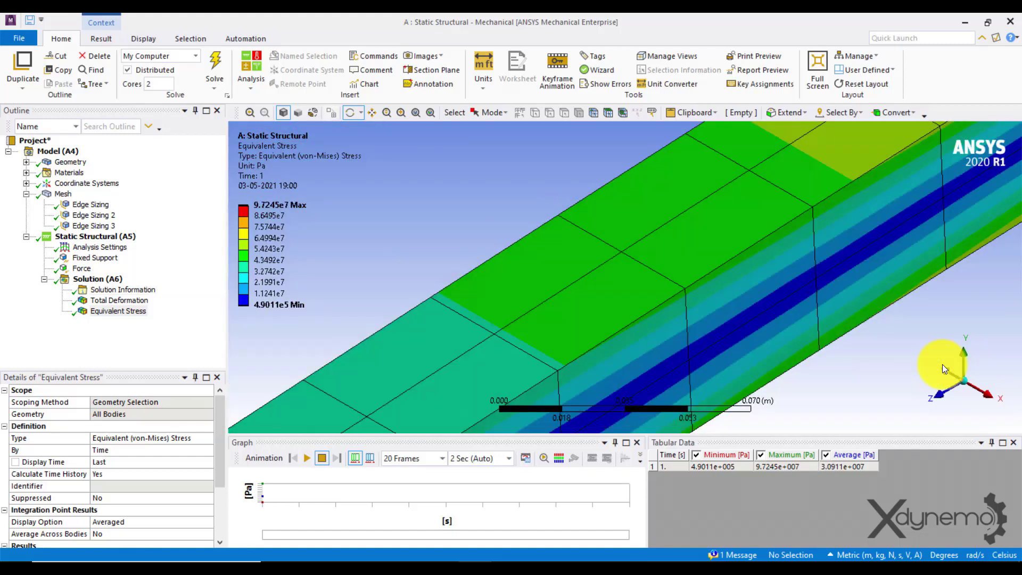
{"action": "scroll", "coordinate": [525, 303], "scroll_direction": "down", "scroll_amount": 5}
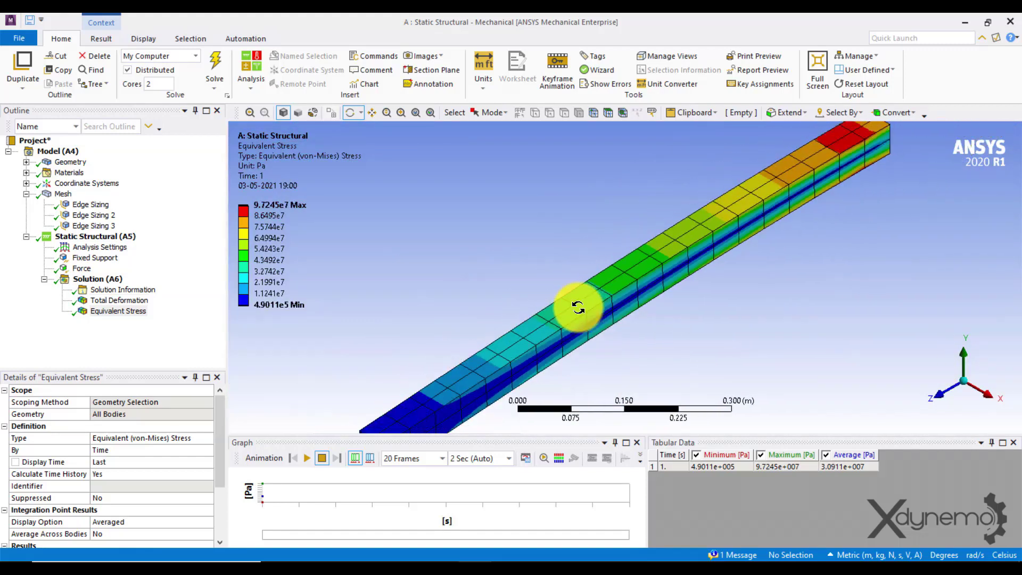